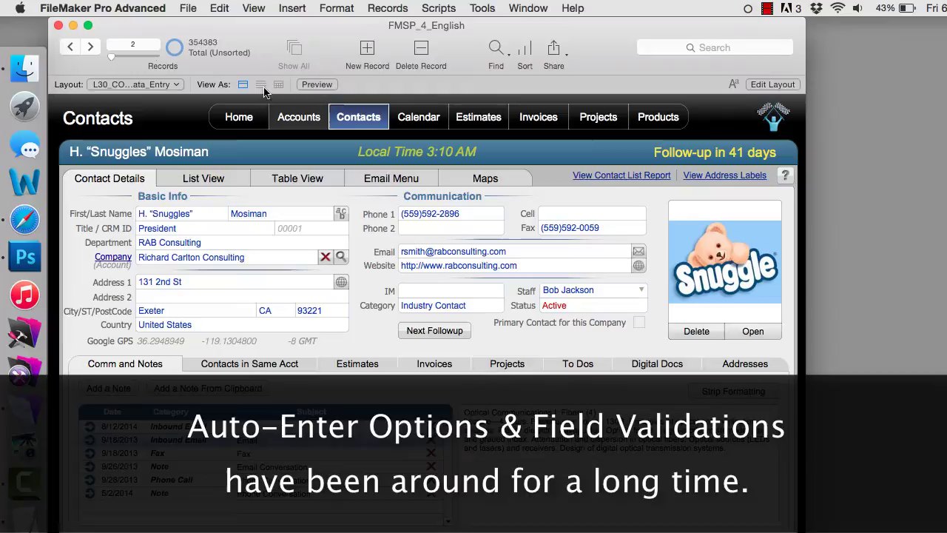
Open Manage Database and show the Category field's Validation tab options
{"action": "left_click", "coordinate": [188, 8]}
{"action": "mouse_move", "coordinate": [208, 142]}
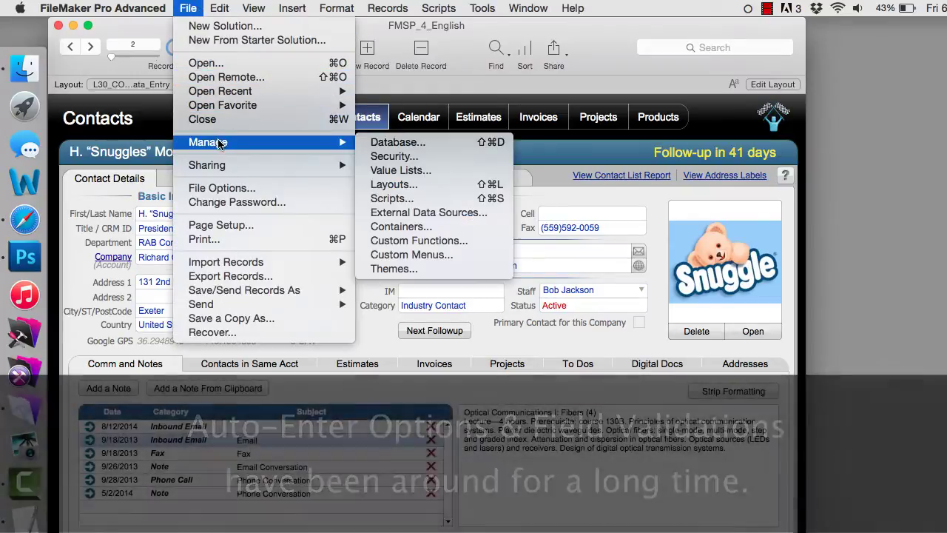
{"action": "left_click", "coordinate": [374, 143]}
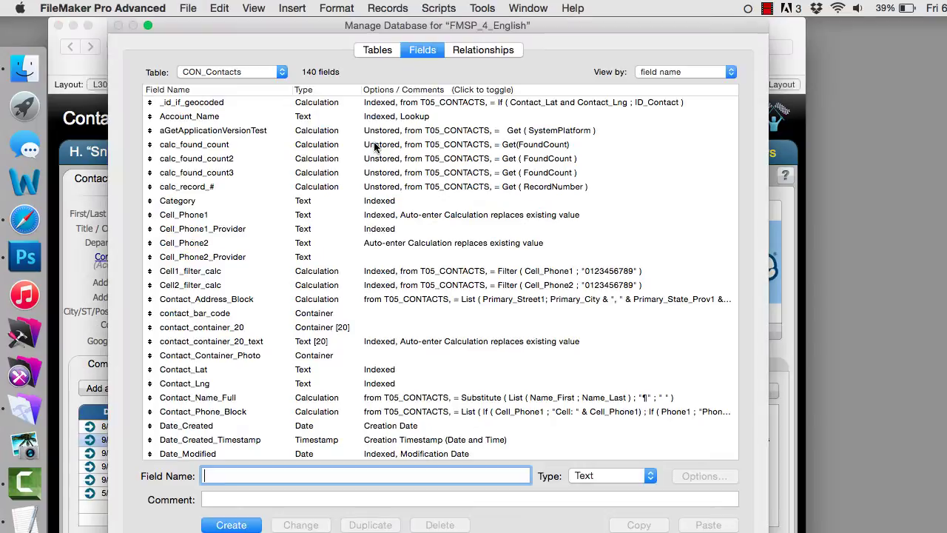
{"action": "double_click", "coordinate": [379, 202]}
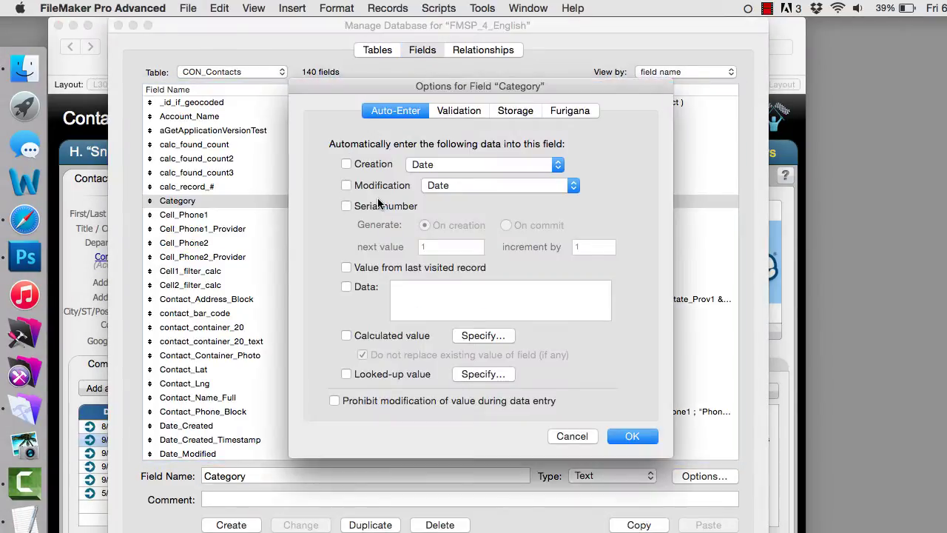
{"action": "left_click", "coordinate": [474, 113]}
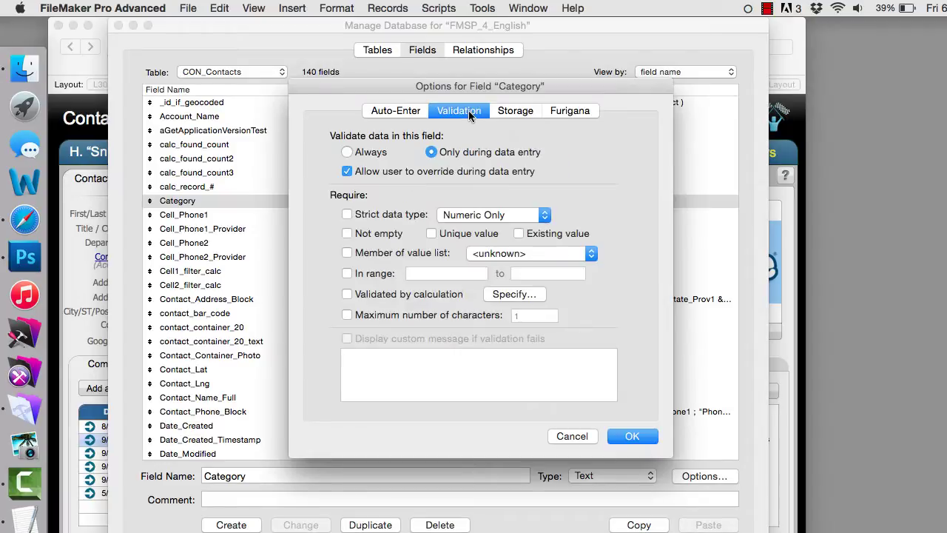
{"action": "left_click", "coordinate": [415, 111]}
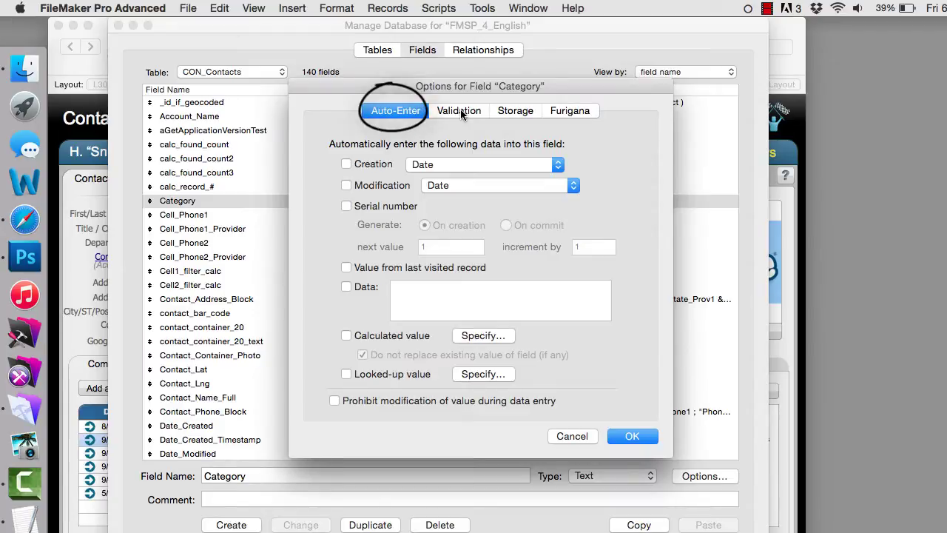
{"action": "left_click", "coordinate": [459, 111]}
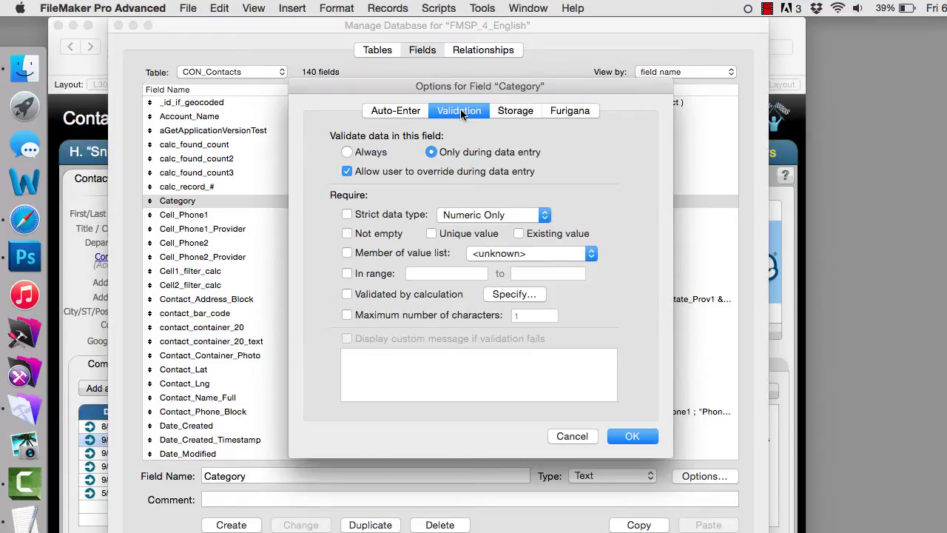
Compare the Category field's Auto-Enter options with its Validation options
{"action": "left_click", "coordinate": [392, 112]}
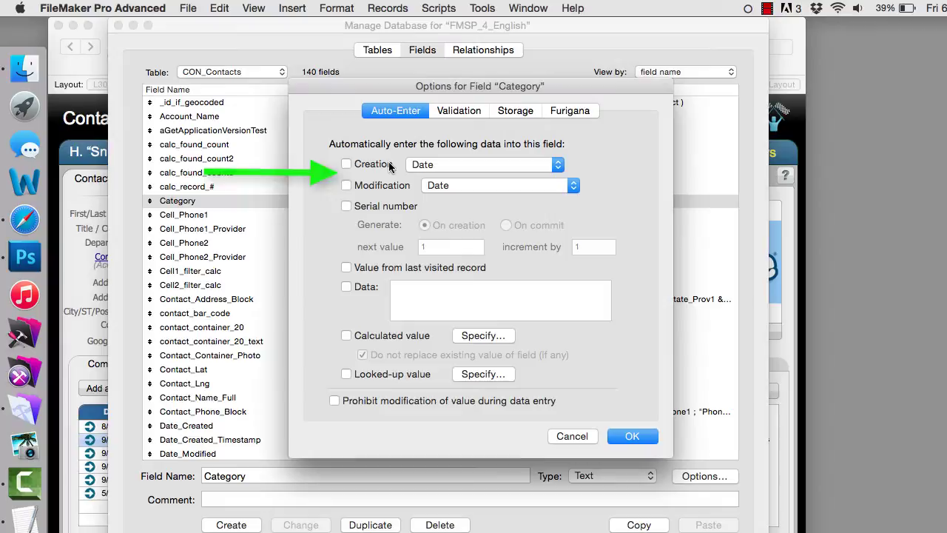
{"action": "left_click", "coordinate": [480, 110]}
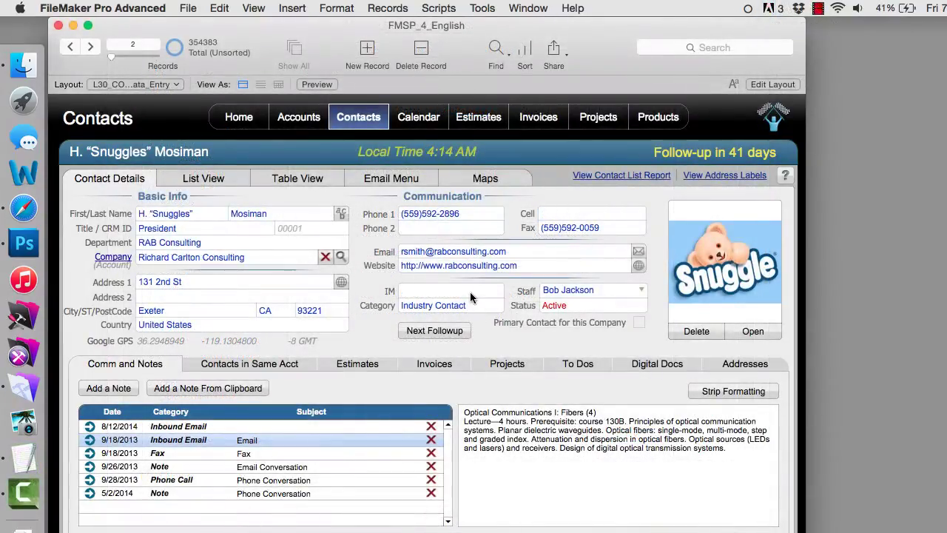
Fire and dismiss the IM field's script trigger alert, then open its Set Script Triggers settings
{"action": "left_click", "coordinate": [471, 295]}
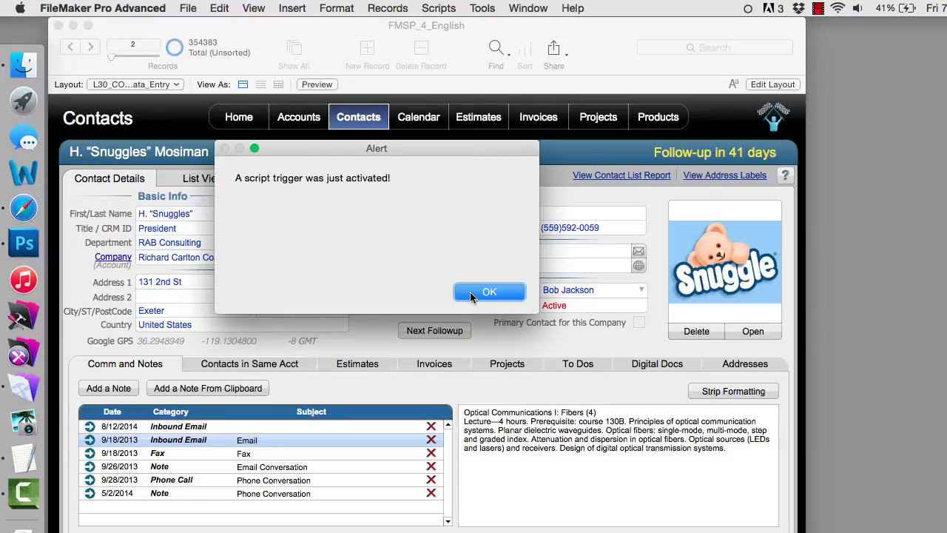
{"action": "left_click", "coordinate": [471, 295]}
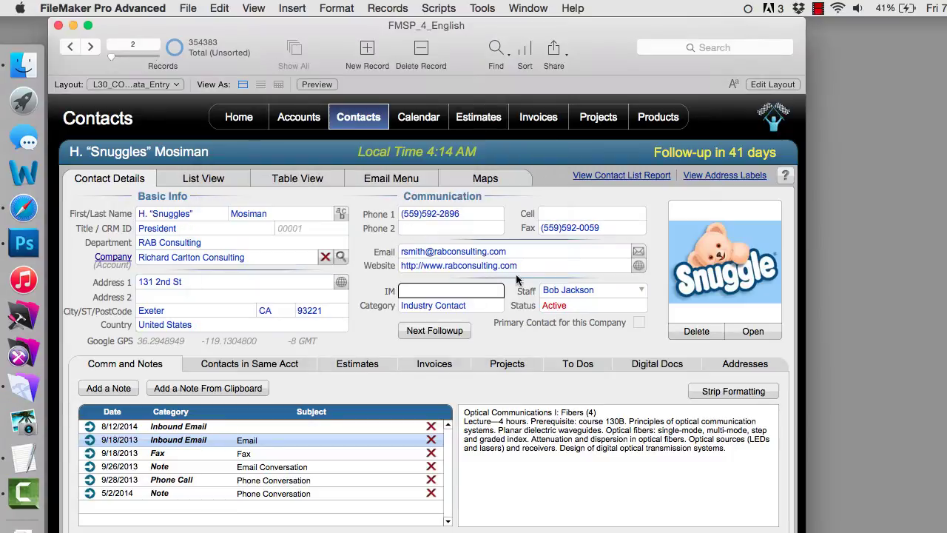
{"action": "left_click", "coordinate": [769, 84]}
{"action": "left_click", "coordinate": [471, 309]}
{"action": "right_click", "coordinate": [472, 313]}
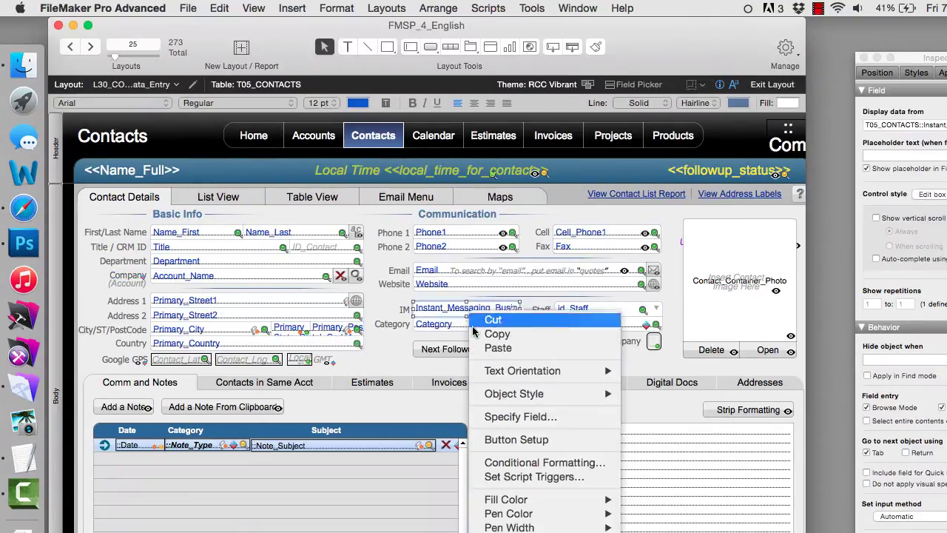
{"action": "left_click", "coordinate": [518, 477]}
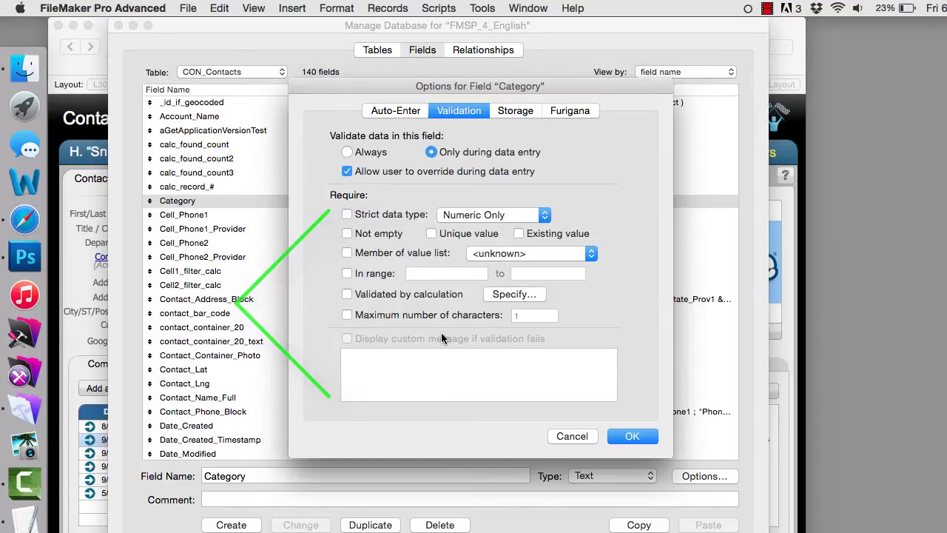
{"action": "left_click", "coordinate": [565, 436]}
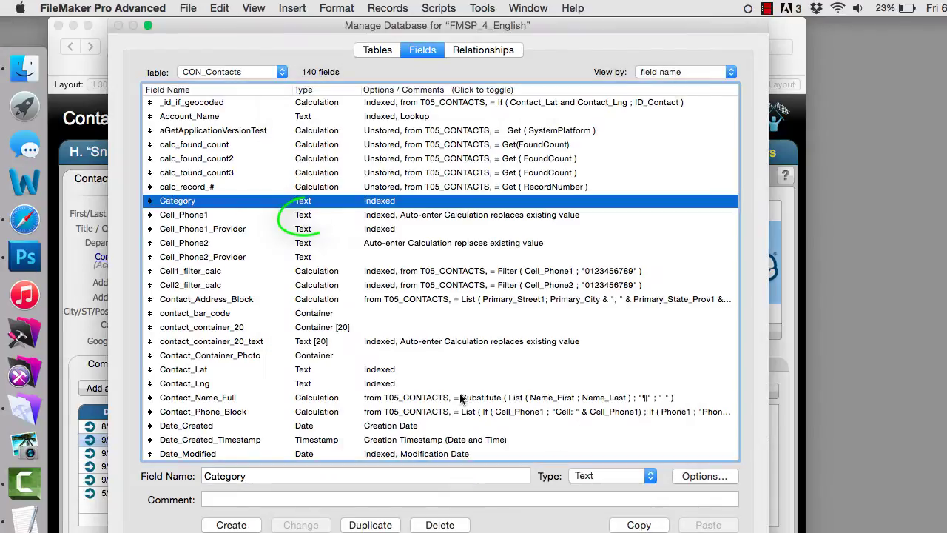
{"action": "key", "text": "Down"}
{"action": "key", "text": "Down"}
{"action": "key", "text": "Down"}
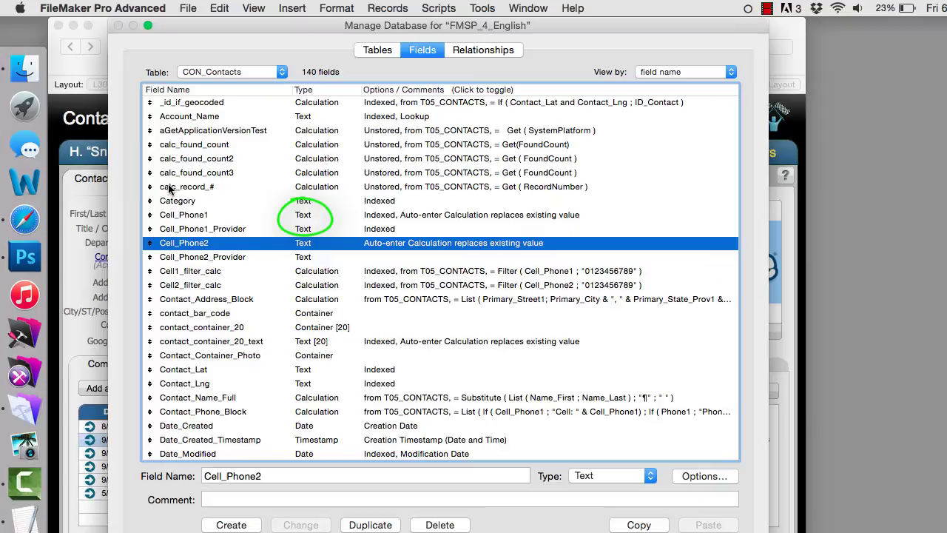
{"action": "key", "text": "Down"}
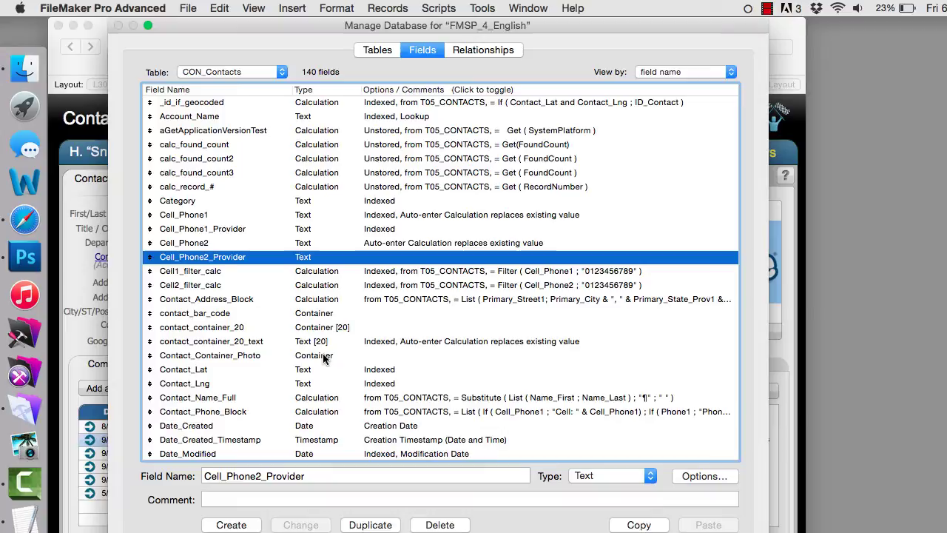
{"action": "left_click", "coordinate": [392, 205]}
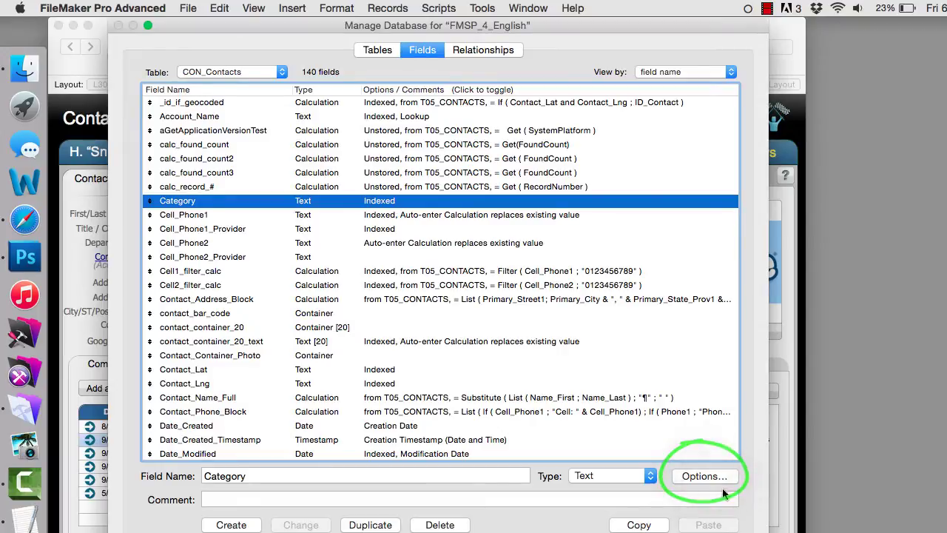
{"action": "left_click", "coordinate": [707, 476]}
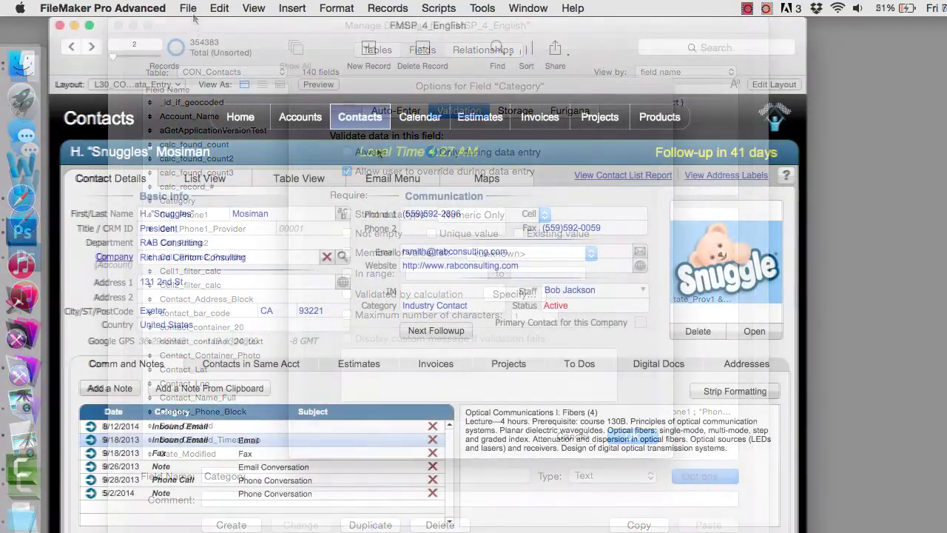
Preview importing Export_of_TX.xlsx, repositioning and shrinking the Import Field Mapping dialog to fit
{"action": "left_click", "coordinate": [190, 8]}
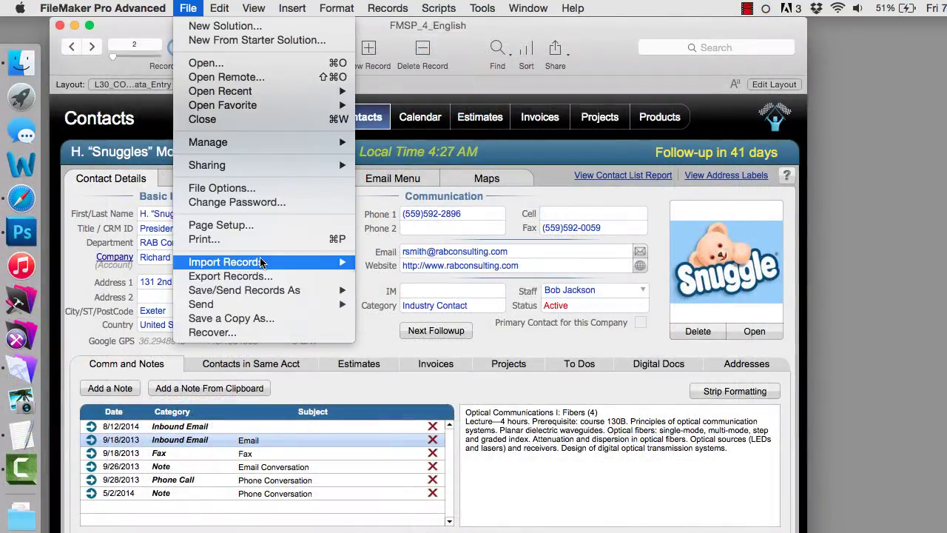
{"action": "mouse_move", "coordinate": [225, 262]}
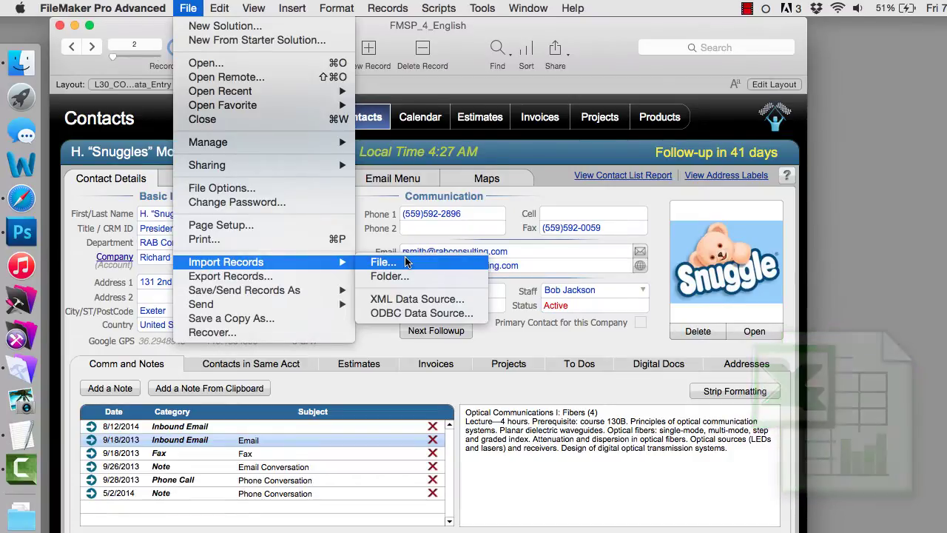
{"action": "left_click", "coordinate": [405, 262]}
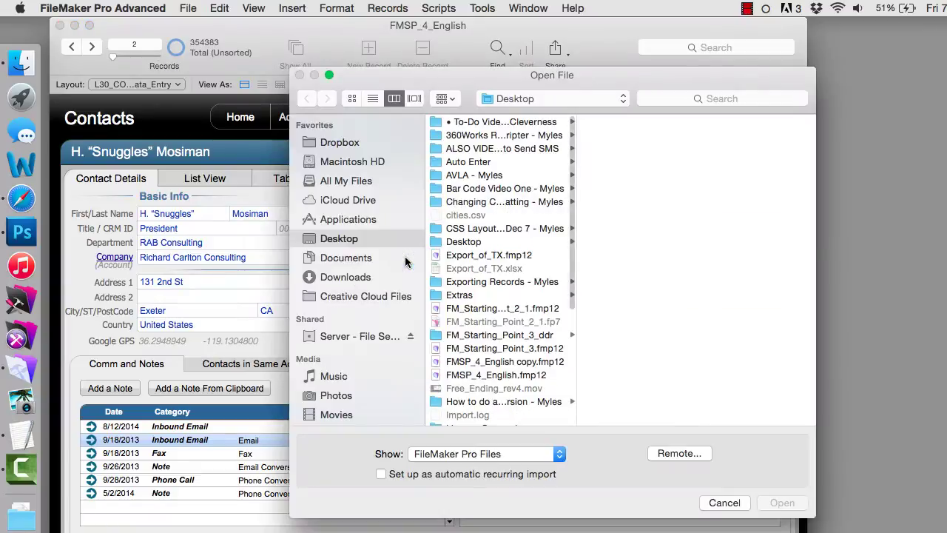
{"action": "left_click", "coordinate": [492, 268]}
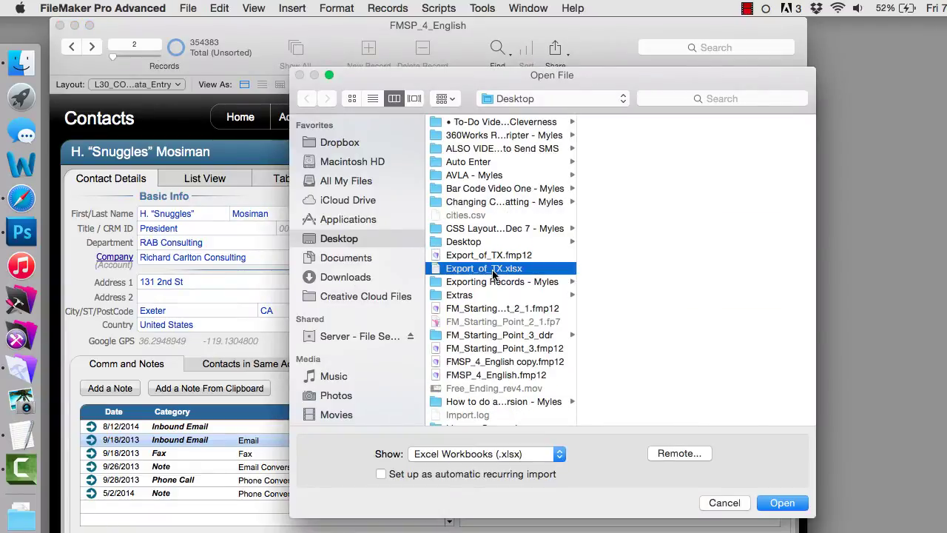
{"action": "left_click", "coordinate": [766, 505]}
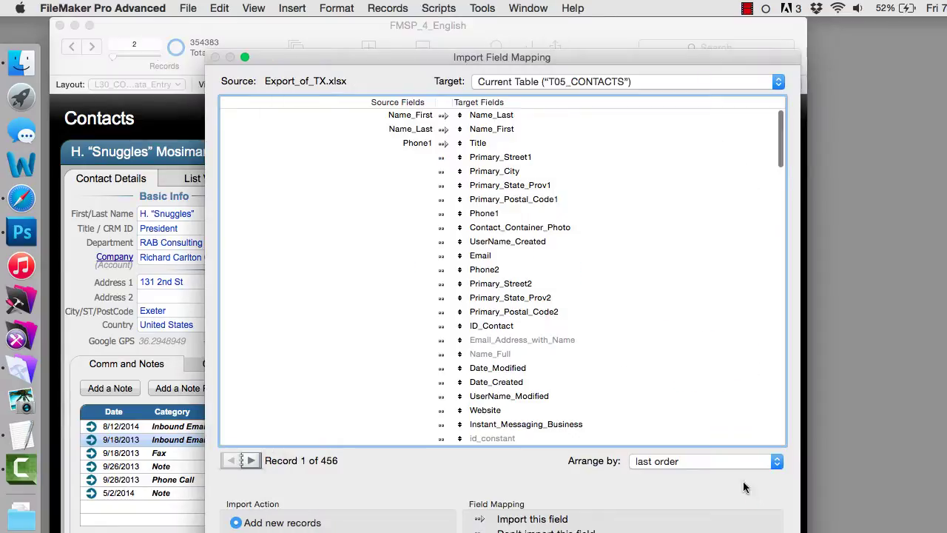
{"action": "left_click_drag", "start_coordinate": [557, 65], "coordinate": [548, 33]}
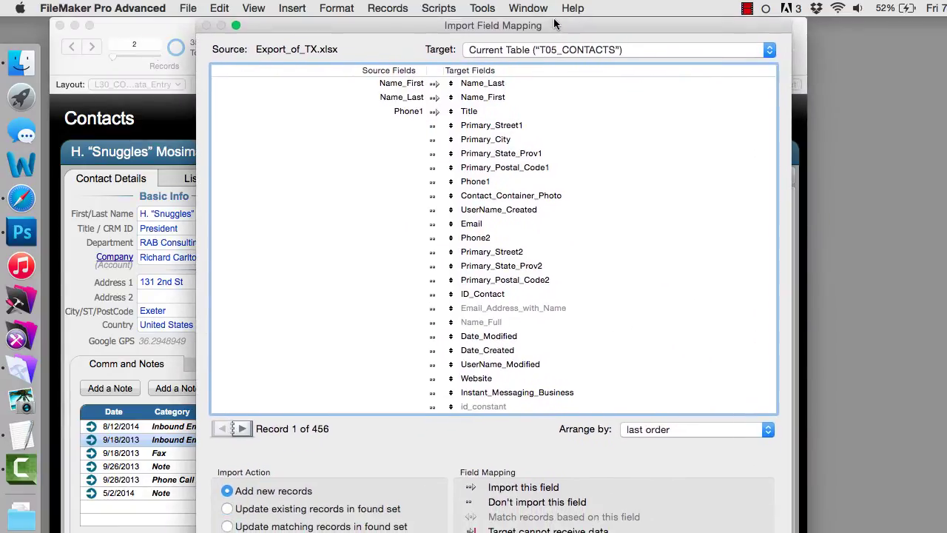
{"action": "left_click_drag", "start_coordinate": [777, 513], "coordinate": [767, 430]}
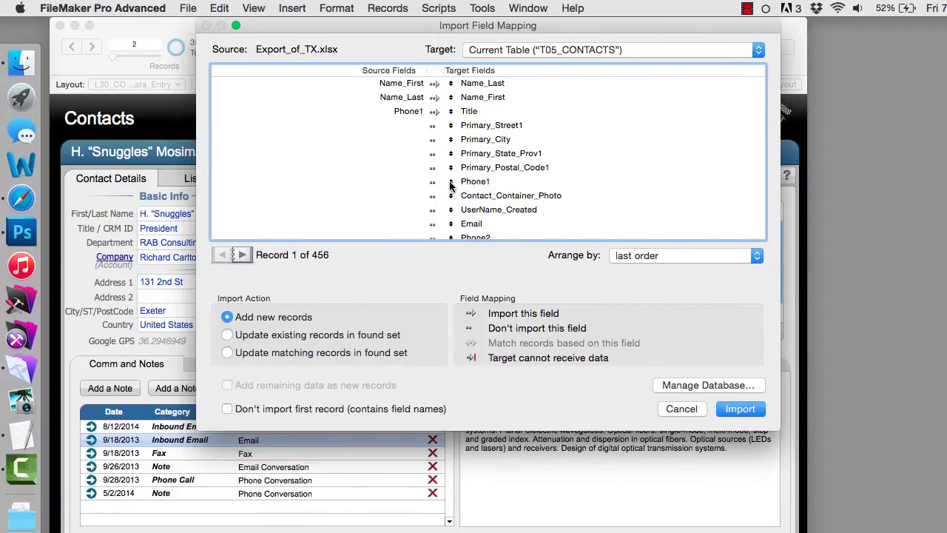
{"action": "left_click_drag", "start_coordinate": [451, 182], "coordinate": [464, 117]}
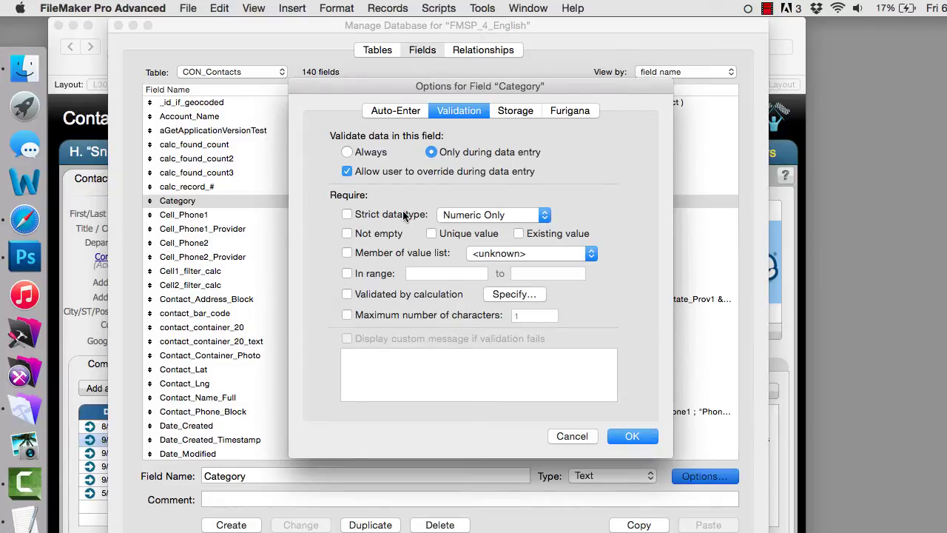
{"action": "left_click", "coordinate": [461, 218]}
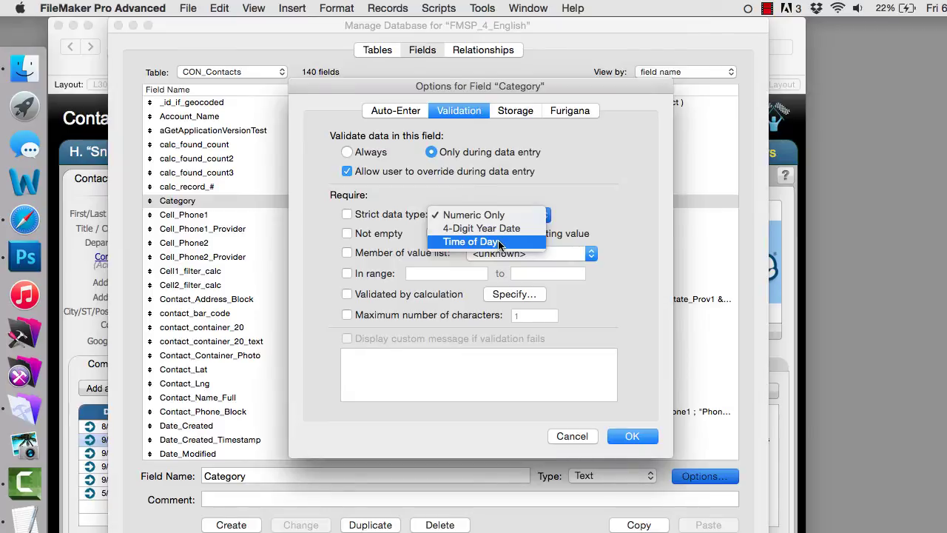
{"action": "left_click", "coordinate": [418, 195]}
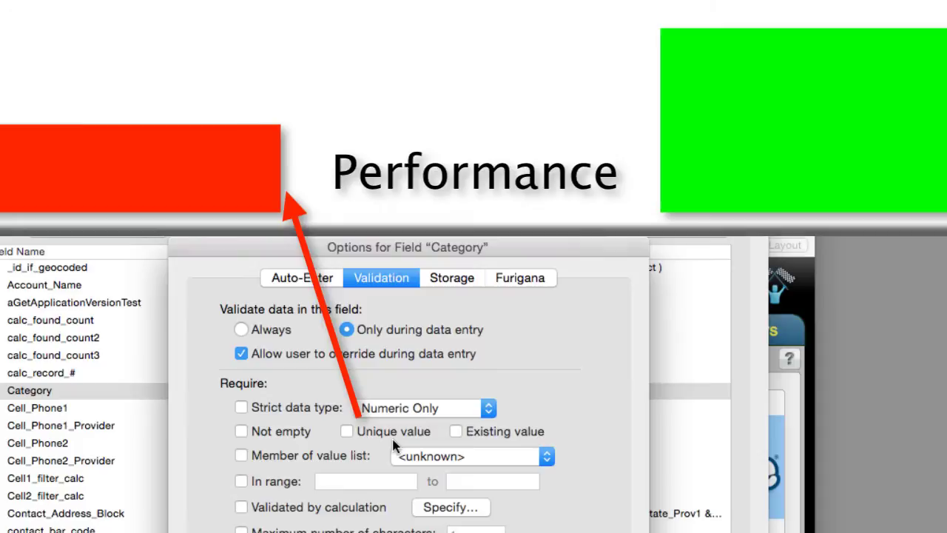
Require Category entries to match an existing value in other records
{"action": "left_click", "coordinate": [456, 432]}
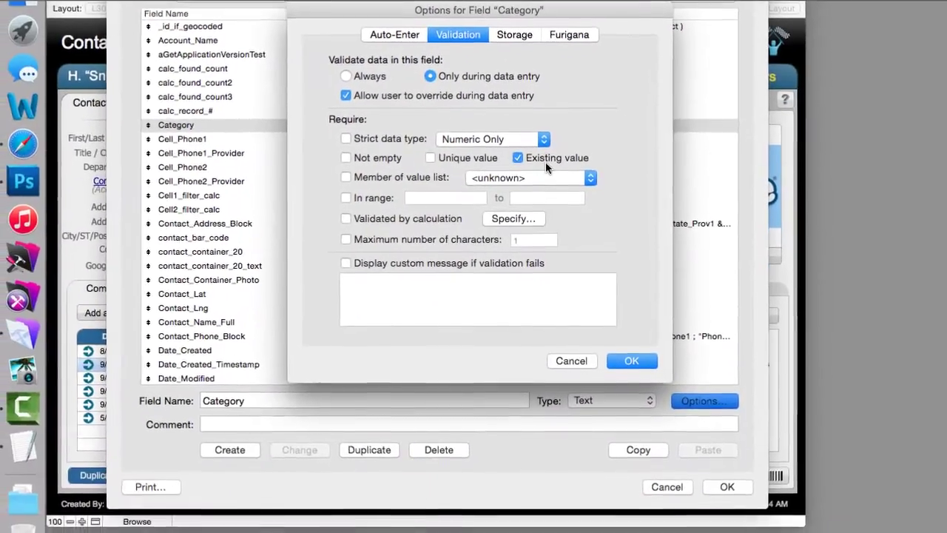
Require Category values to be members of the PRJ_Status value list
{"action": "left_click", "coordinate": [397, 177]}
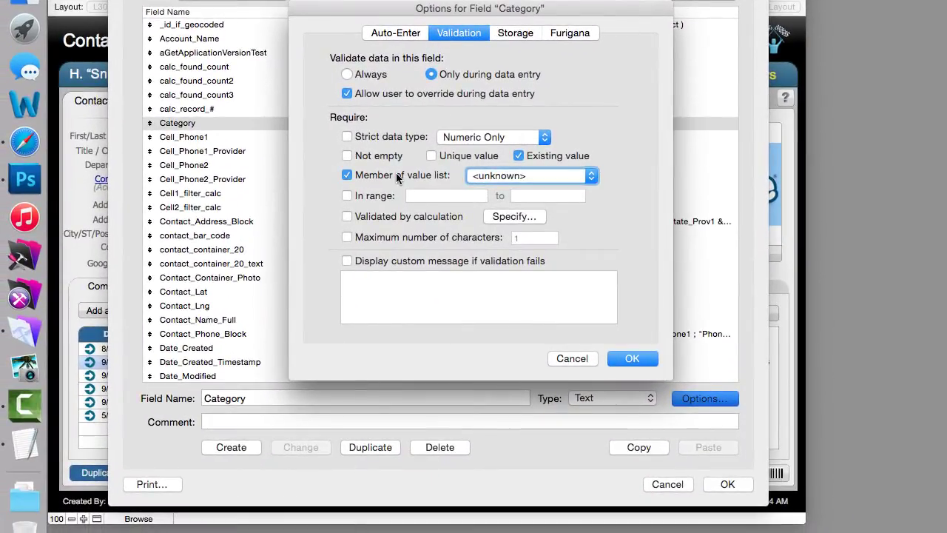
{"action": "left_click", "coordinate": [477, 177]}
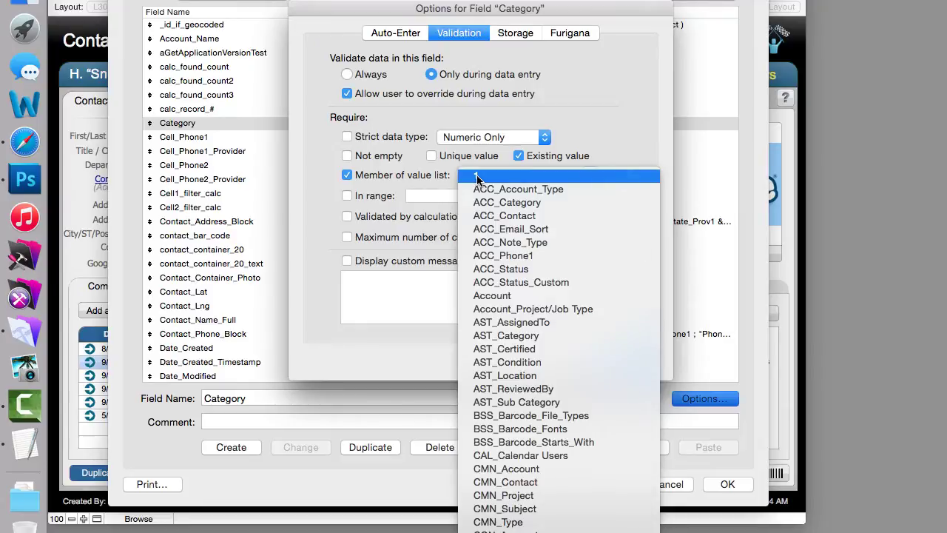
{"action": "scroll", "coordinate": [568, 481], "scroll_direction": "down", "scroll_amount": 3}
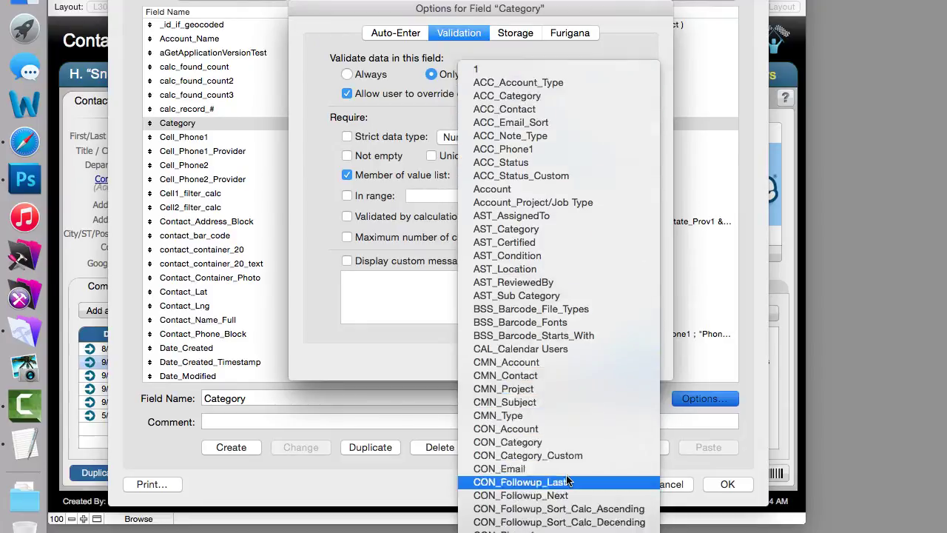
{"action": "scroll", "coordinate": [568, 481], "scroll_direction": "down", "scroll_amount": 5}
{"action": "scroll", "coordinate": [568, 481], "scroll_direction": "down", "scroll_amount": 5}
{"action": "scroll", "coordinate": [569, 478], "scroll_direction": "down", "scroll_amount": 1}
{"action": "scroll", "coordinate": [568, 475], "scroll_direction": "down", "scroll_amount": 10}
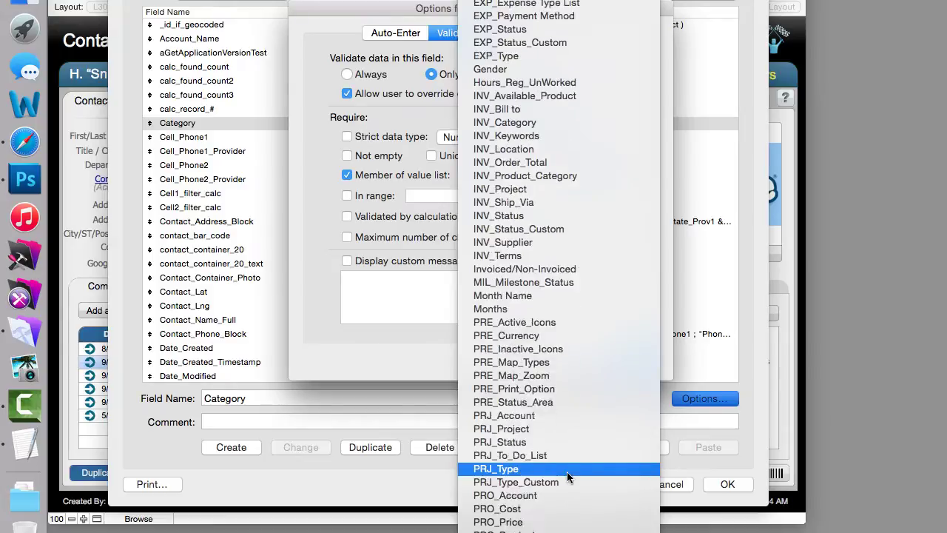
{"action": "scroll", "coordinate": [568, 475], "scroll_direction": "down", "scroll_amount": 1}
{"action": "scroll", "coordinate": [568, 475], "scroll_direction": "down", "scroll_amount": 2}
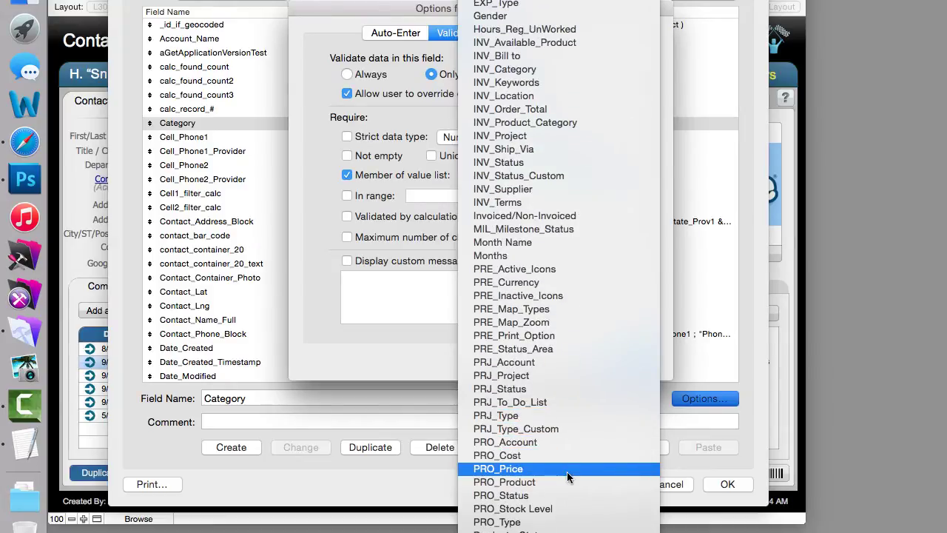
{"action": "left_click", "coordinate": [576, 389]}
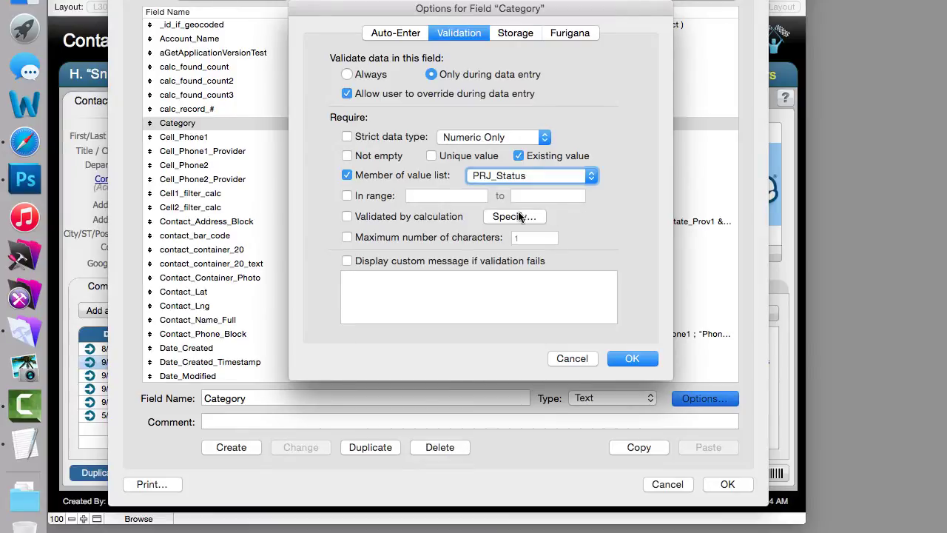
Restrict Category values to the range 2/10/1980 to 10/10/2010
{"action": "left_click", "coordinate": [371, 198]}
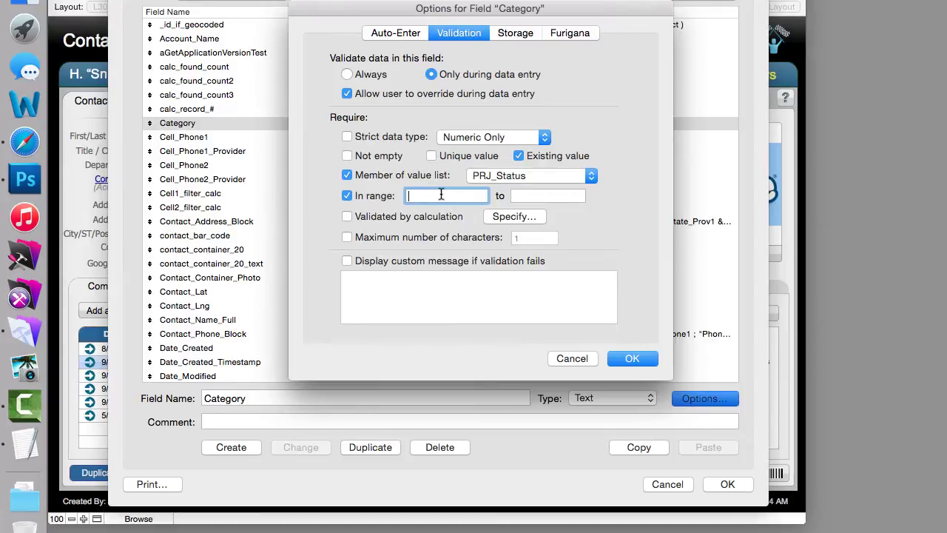
{"action": "type", "text": "2/10/"}
{"action": "type", "text": "19"}
{"action": "type", "text": "80"}
{"action": "key", "text": "Tab"}
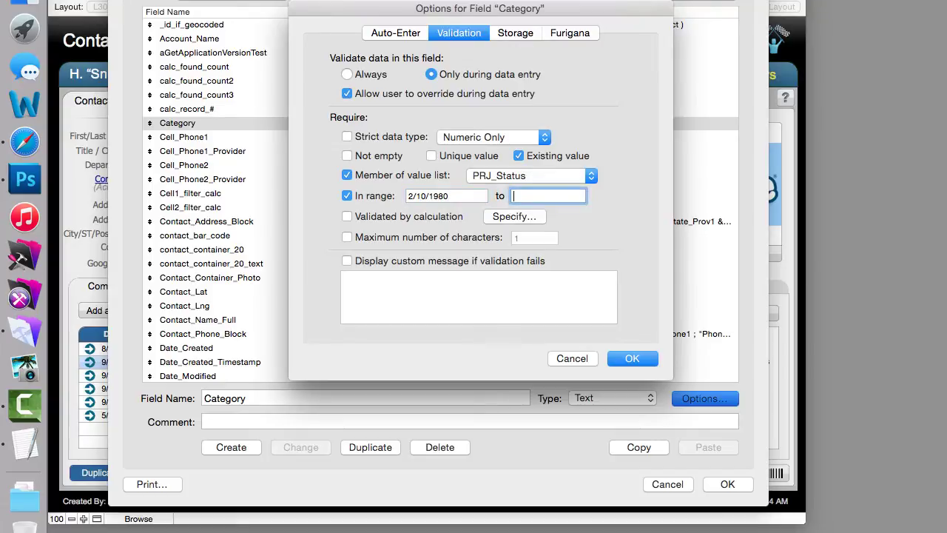
{"action": "type", "text": "10/10/"}
{"action": "type", "text": "2010"}
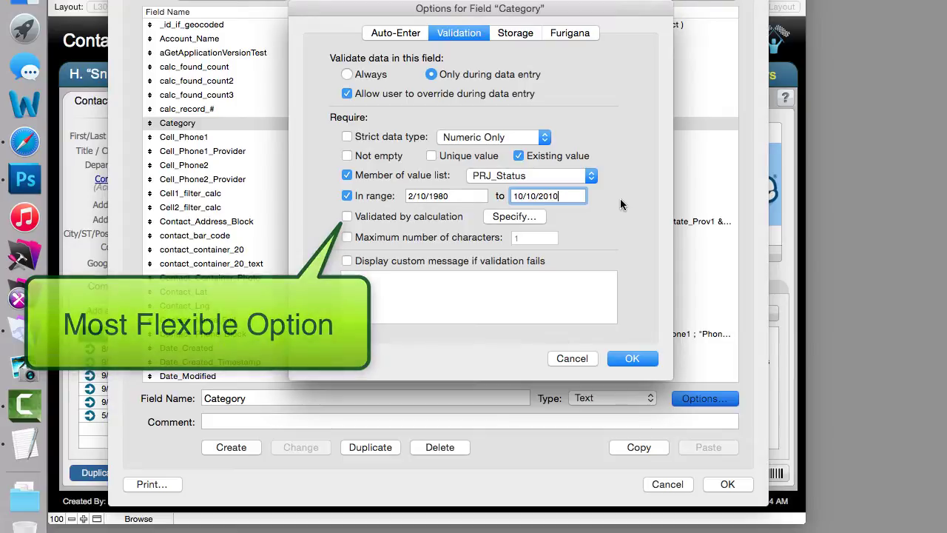
Open the validation calculation editor and cancel it without entering a formula
{"action": "left_click", "coordinate": [442, 220]}
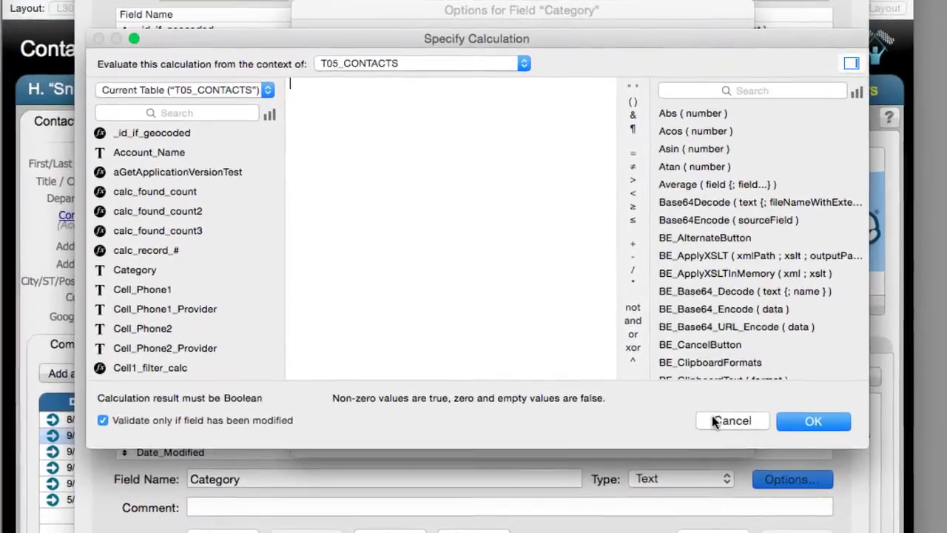
{"action": "left_click", "coordinate": [728, 420]}
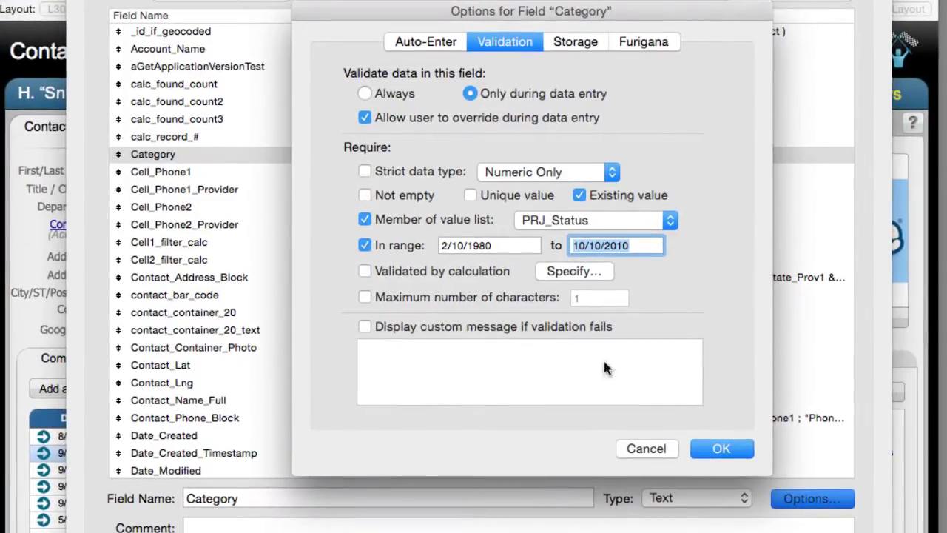
Cap Category entries at a maximum of 1 character
{"action": "left_click", "coordinate": [500, 296]}
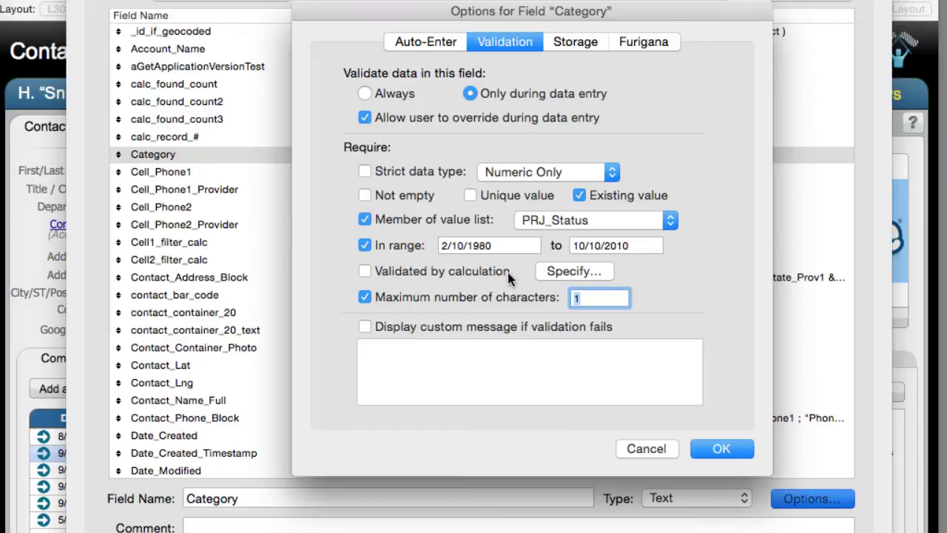
Validate Category by the calculation WordCount ( Category ) < 80
{"action": "left_click", "coordinate": [467, 276]}
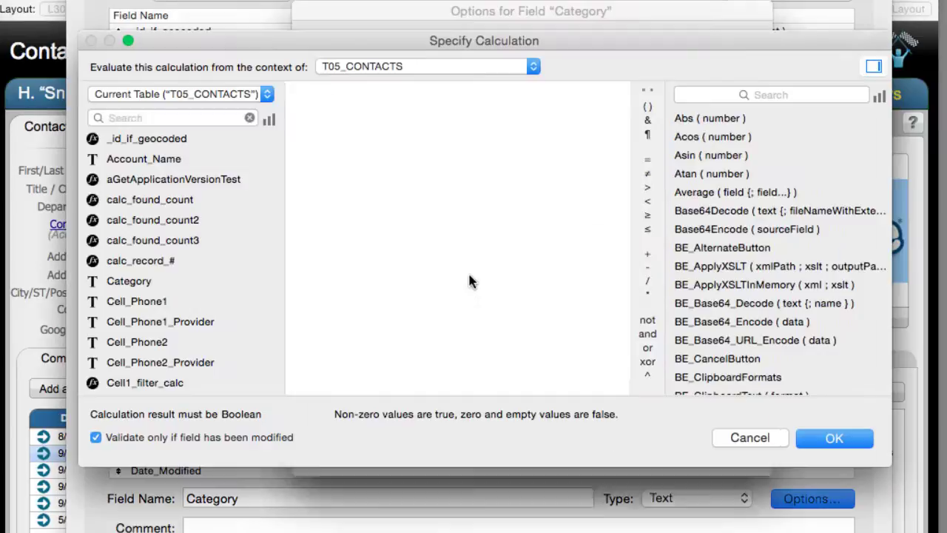
{"action": "left_click", "coordinate": [700, 88]}
{"action": "type", "text": "wor"}
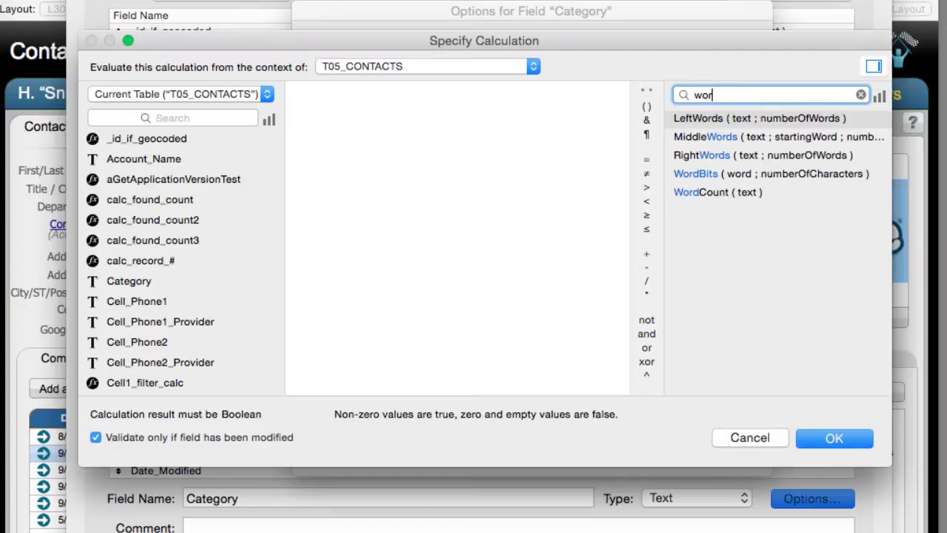
{"action": "left_click", "coordinate": [722, 192]}
{"action": "double_click", "coordinate": [722, 192]}
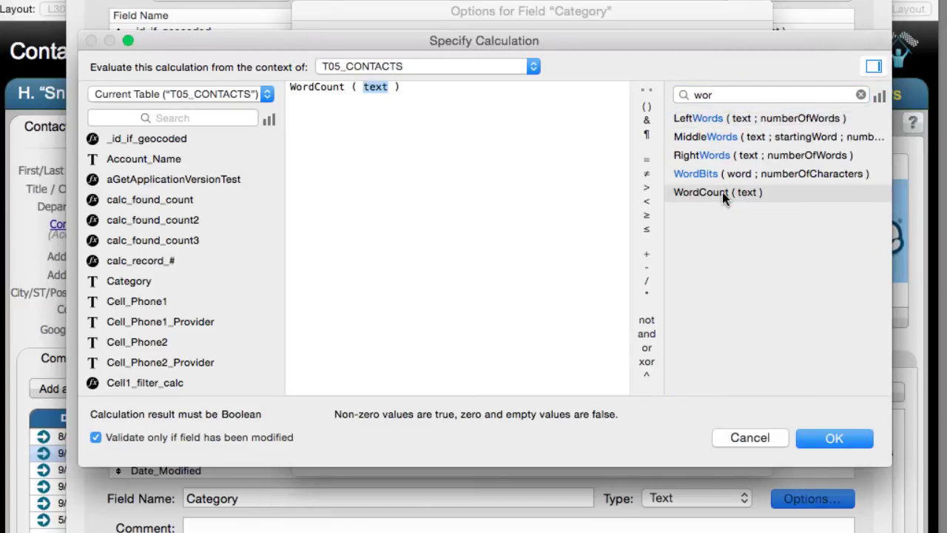
{"action": "double_click", "coordinate": [373, 87]}
{"action": "left_click", "coordinate": [139, 281]}
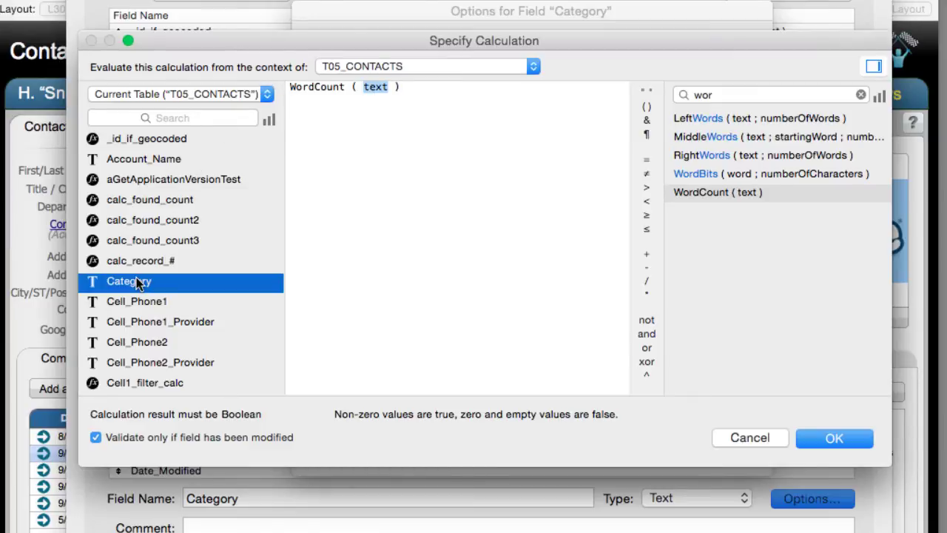
{"action": "double_click", "coordinate": [137, 282]}
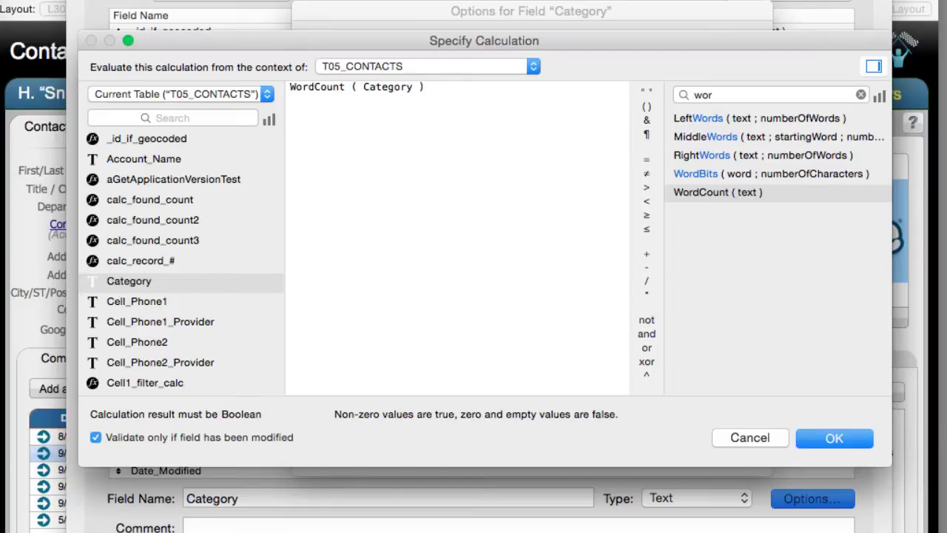
{"action": "type", "text": "<"}
{"action": "type", "text": " 80"}
Accept the word-count calculation and set the failure message 'You need less than 80 words!'
{"action": "left_click", "coordinate": [827, 439]}
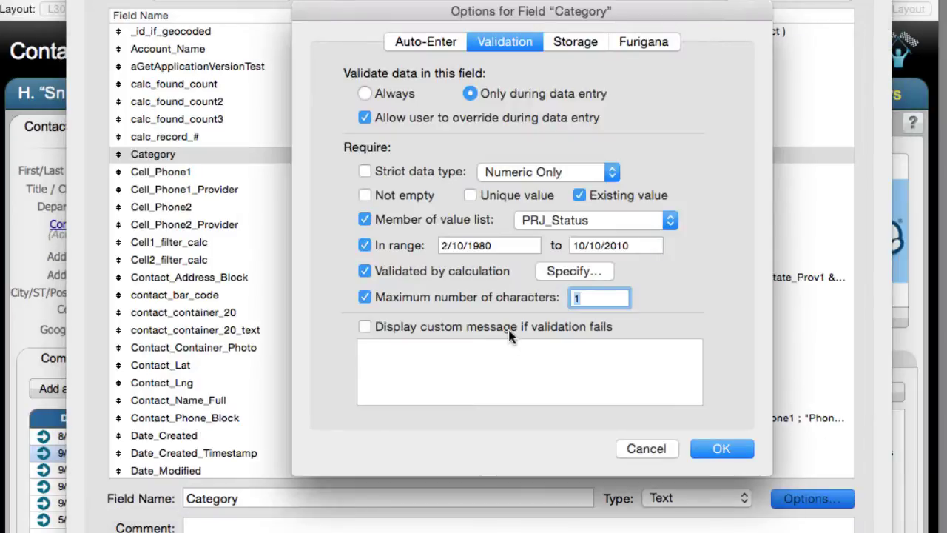
{"action": "left_click", "coordinate": [509, 327]}
{"action": "type", "text": "You need le"}
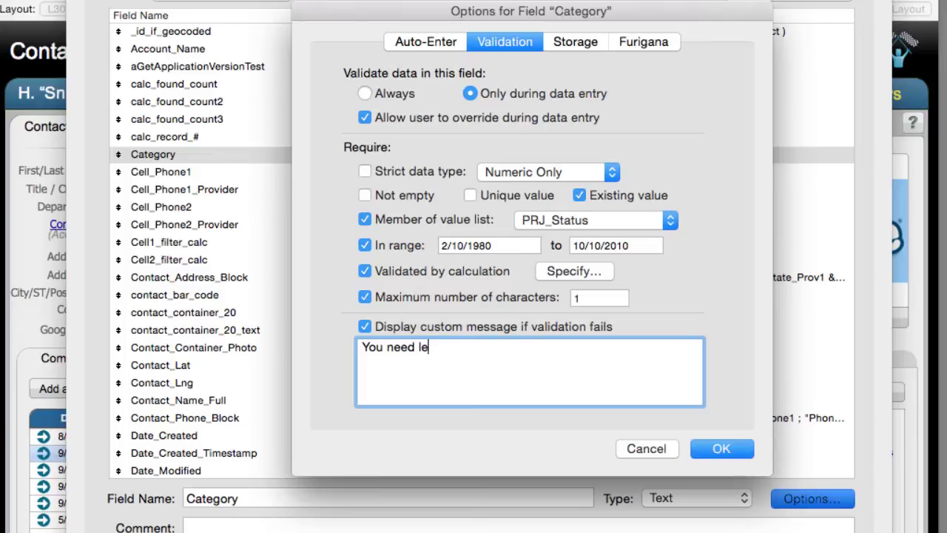
{"action": "type", "text": "ss than 80 wo"}
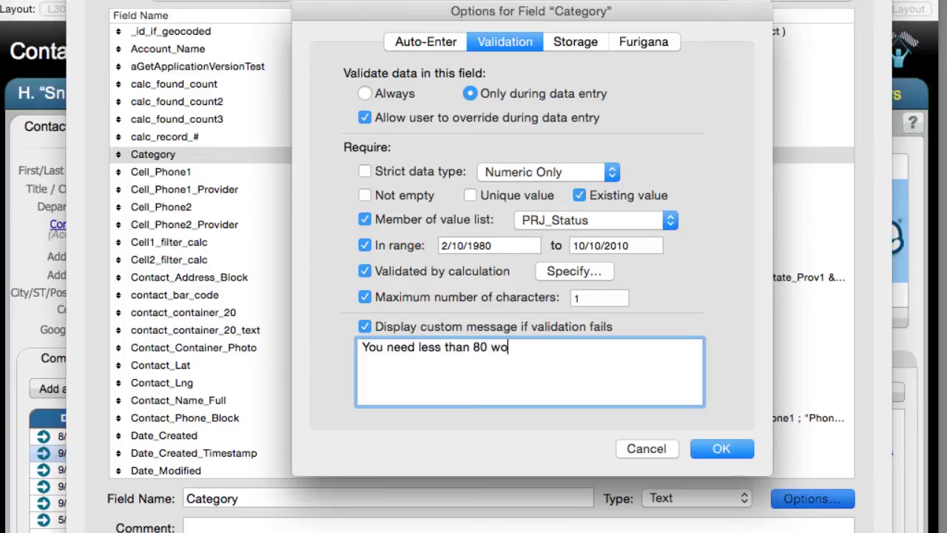
{"action": "type", "text": "rds!"}
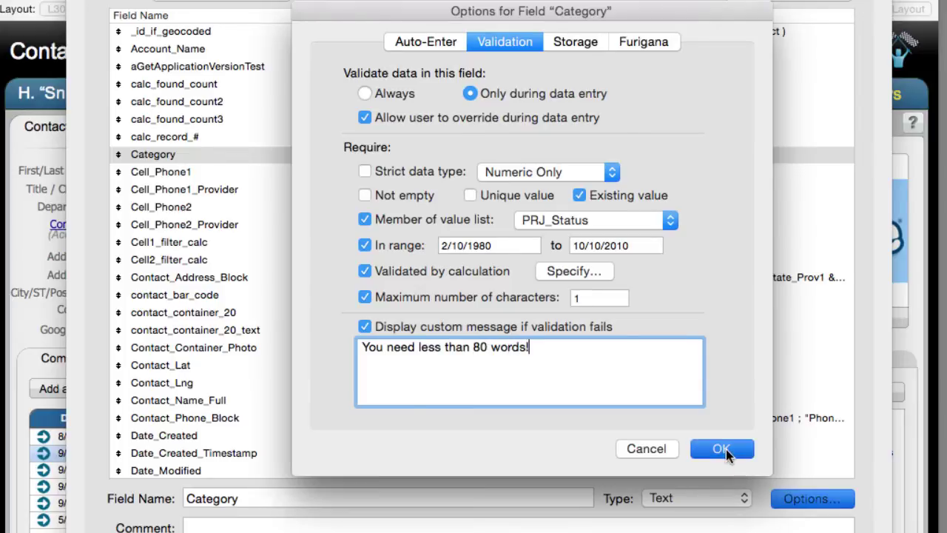
{"action": "left_click", "coordinate": [724, 452]}
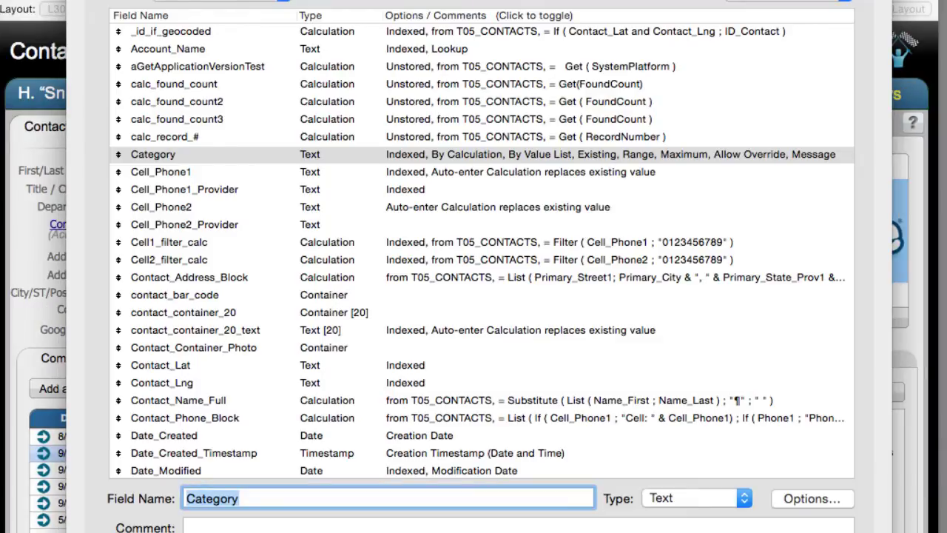
Back on the contact record, replace Category with 'This is a test of the emergency broadcasting system airwaves.'
{"action": "key", "text": "Return"}
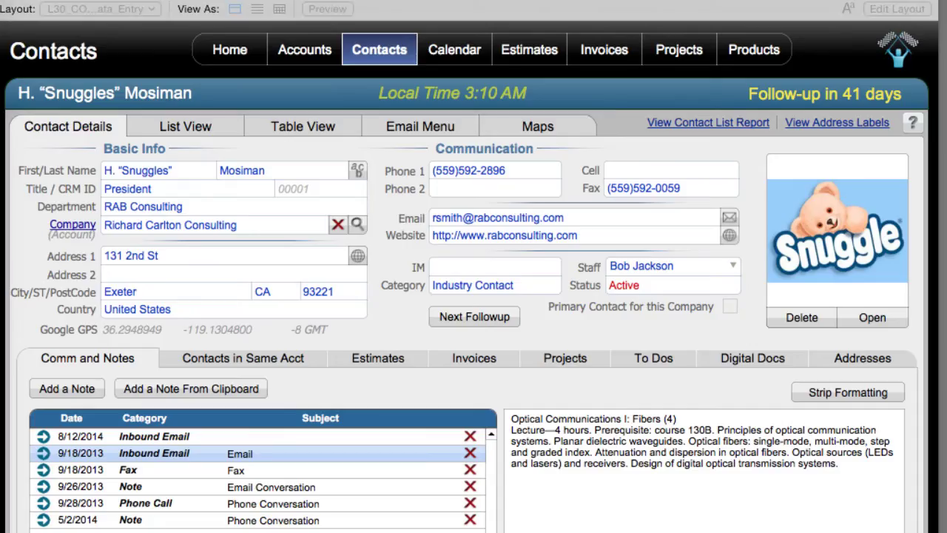
{"action": "triple_click", "coordinate": [484, 286]}
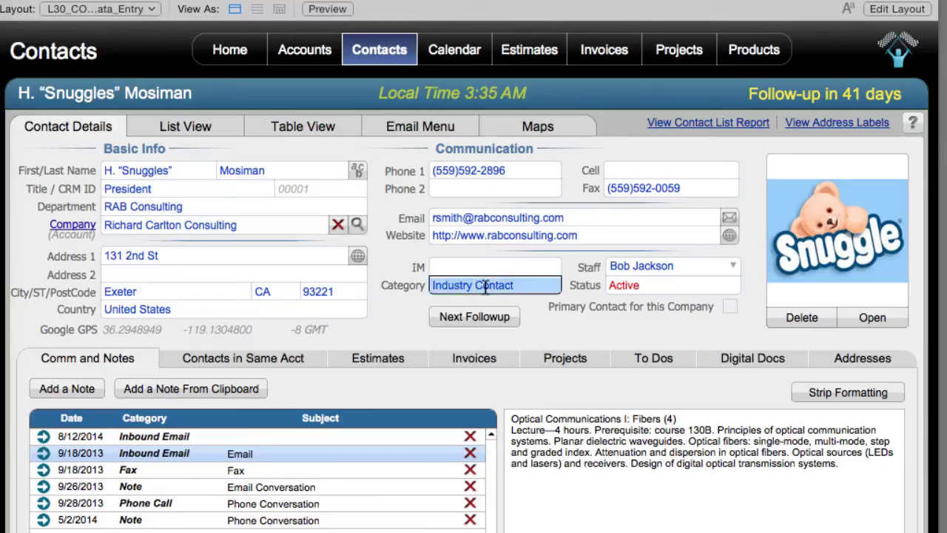
{"action": "type", "text": "This is a te"}
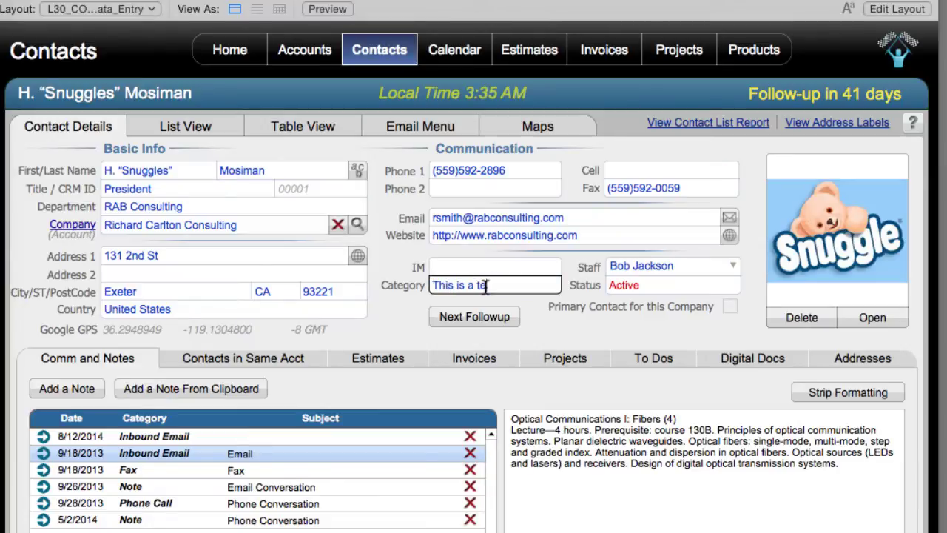
{"action": "type", "text": "st of the emergency"}
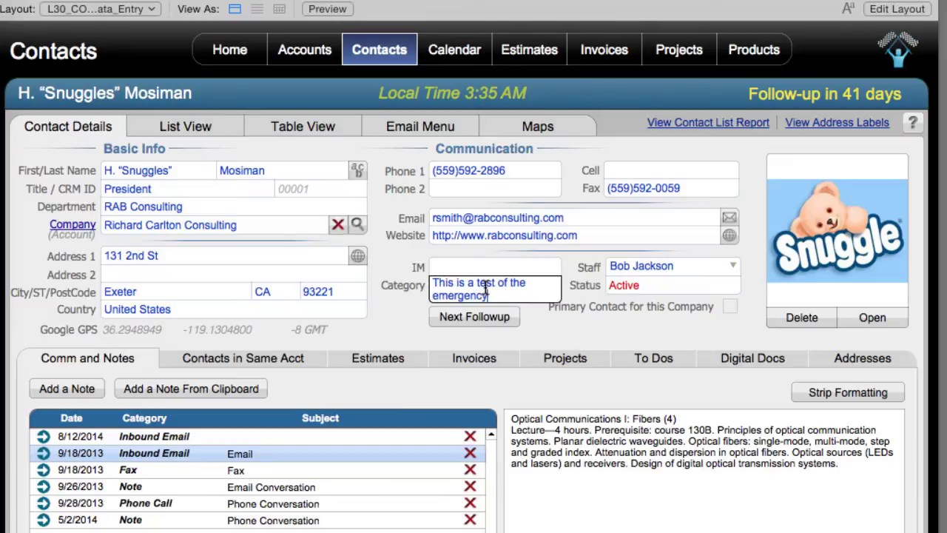
{"action": "type", "text": " broadc"}
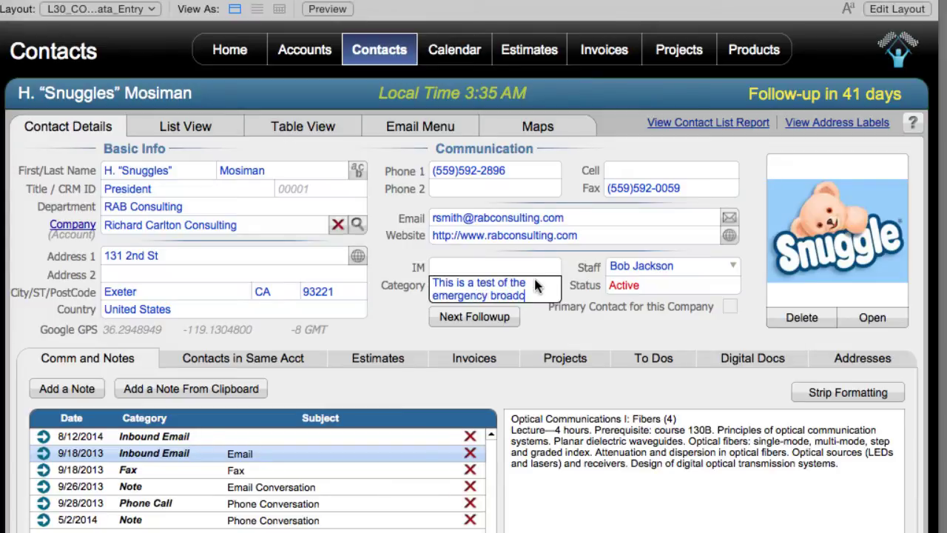
{"action": "type", "text": "asting system"}
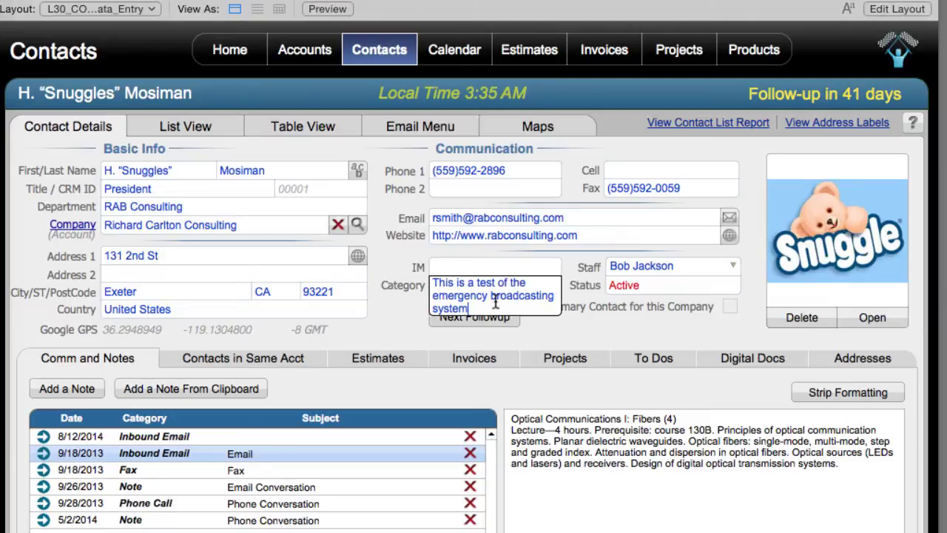
{"action": "type", "text": " air"}
{"action": "type", "text": "waves."}
Paste the test sentence repeatedly into Category to exceed 80 words
{"action": "key", "text": "ctrl+a"}
{"action": "key", "text": "ctrl+c"}
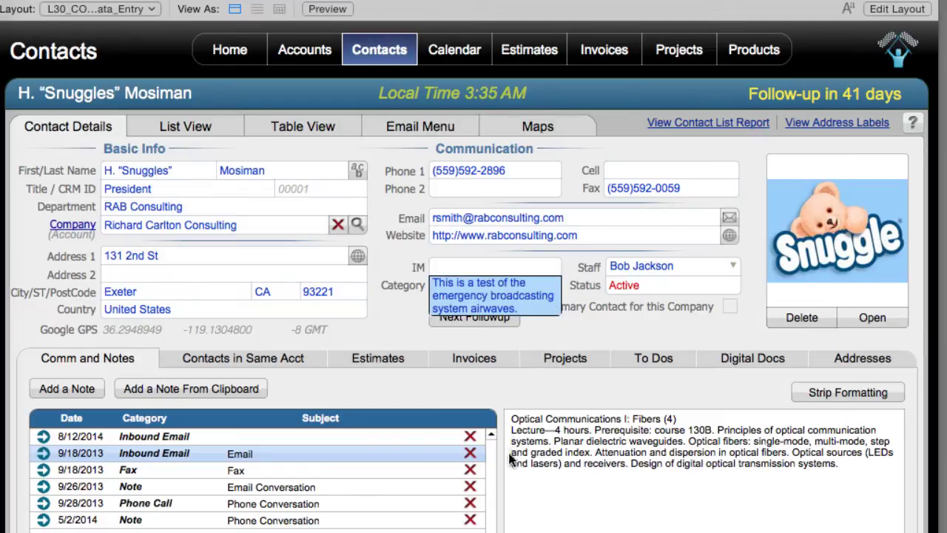
{"action": "key", "text": "Right"}
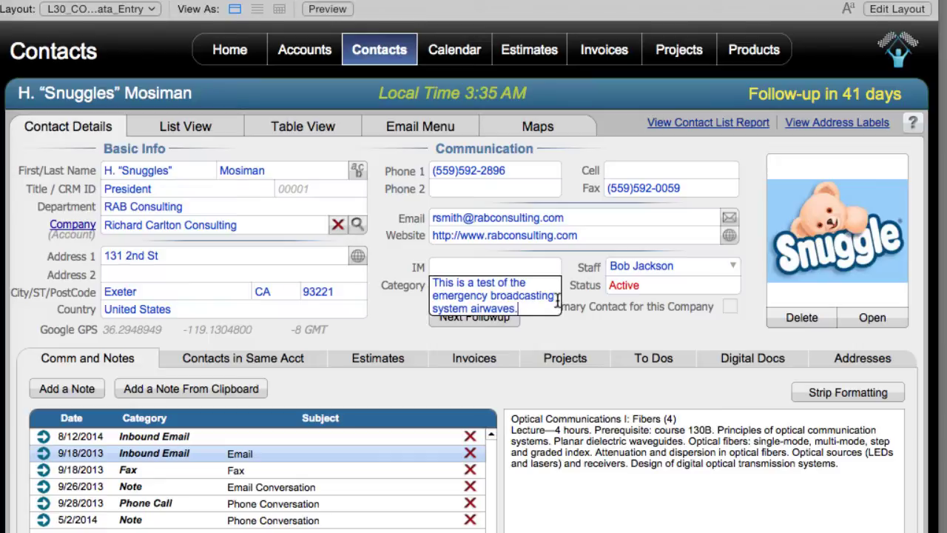
{"action": "key", "text": "ctrl+v"}
{"action": "key", "text": "ctrl+v"}
{"action": "key", "text": "ctrl+v"}
{"action": "key", "text": "ctrl+v"}
{"action": "key", "text": "ctrl+v"}
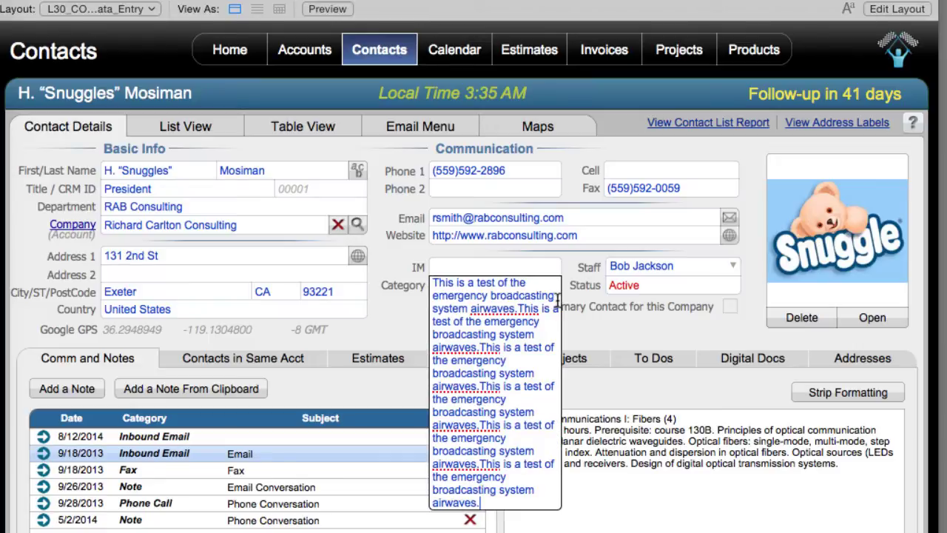
{"action": "key", "text": "ctrl+v"}
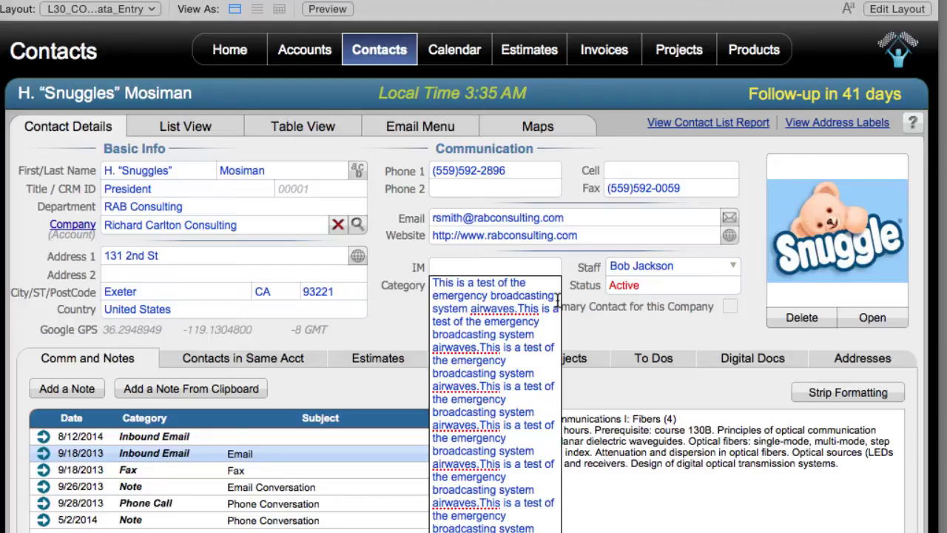
{"action": "scroll", "coordinate": [554, 323], "scroll_direction": "down", "scroll_amount": 2}
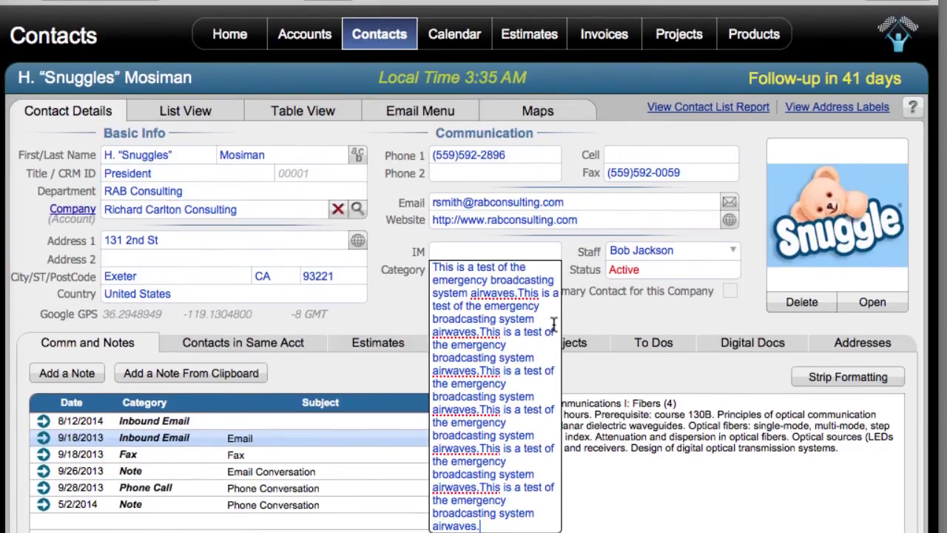
{"action": "scroll", "coordinate": [554, 323], "scroll_direction": "down", "scroll_amount": 3}
{"action": "scroll", "coordinate": [553, 254], "scroll_direction": "down", "scroll_amount": 2}
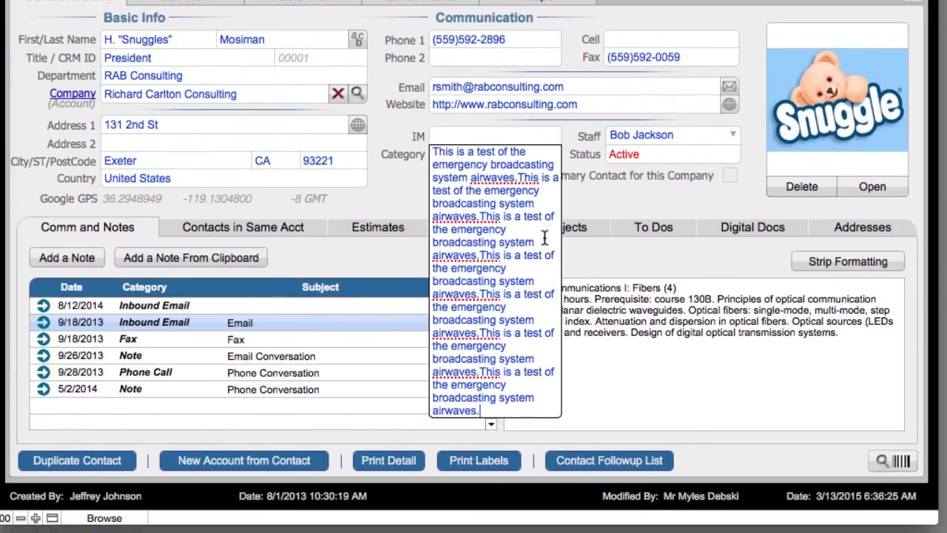
{"action": "scroll", "coordinate": [544, 237], "scroll_direction": "down", "scroll_amount": 1}
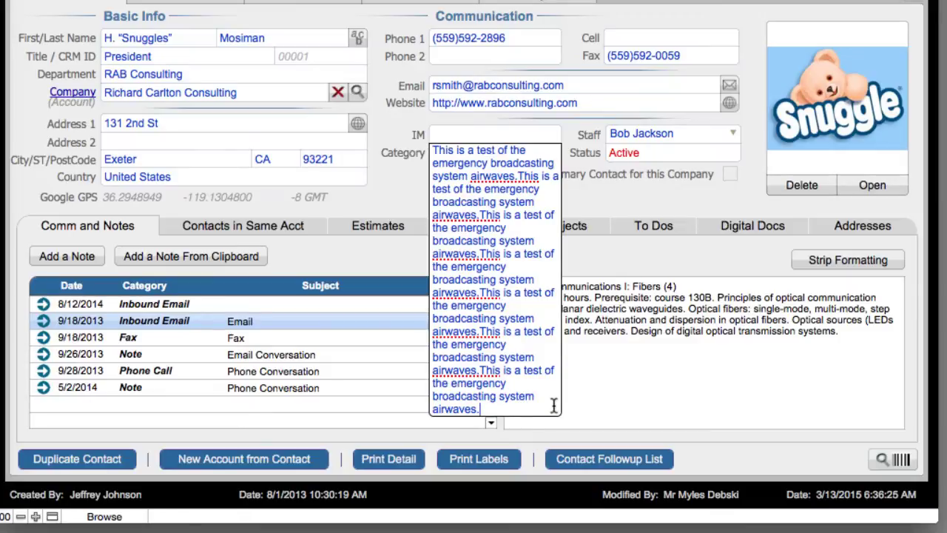
{"action": "key", "text": "super+v"}
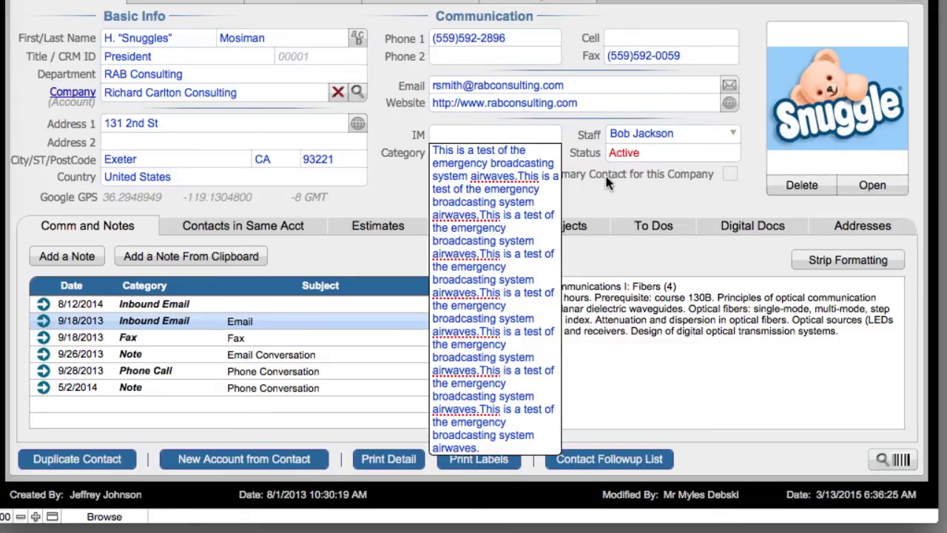
Commit Category to trigger the 80-word alert, then revert it to Industry Contact
{"action": "left_click", "coordinate": [607, 184]}
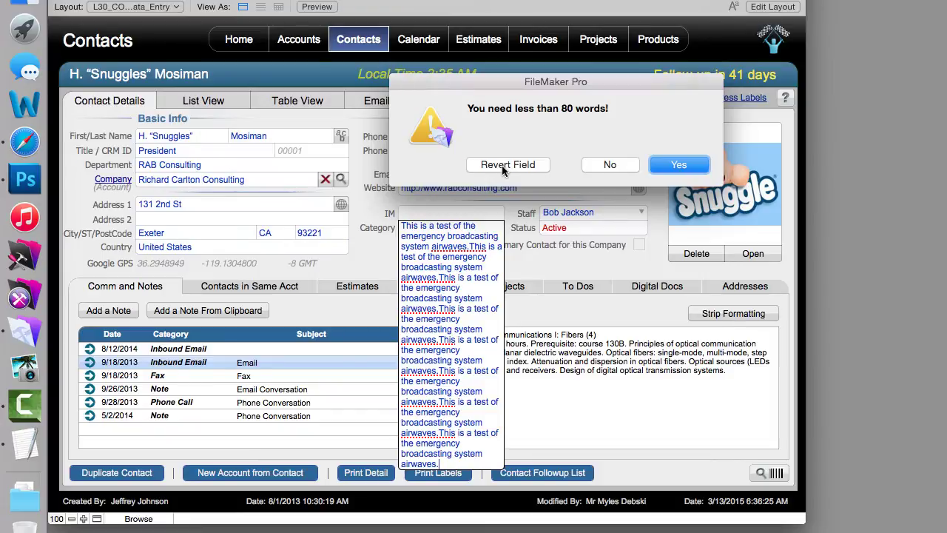
{"action": "left_click", "coordinate": [502, 165]}
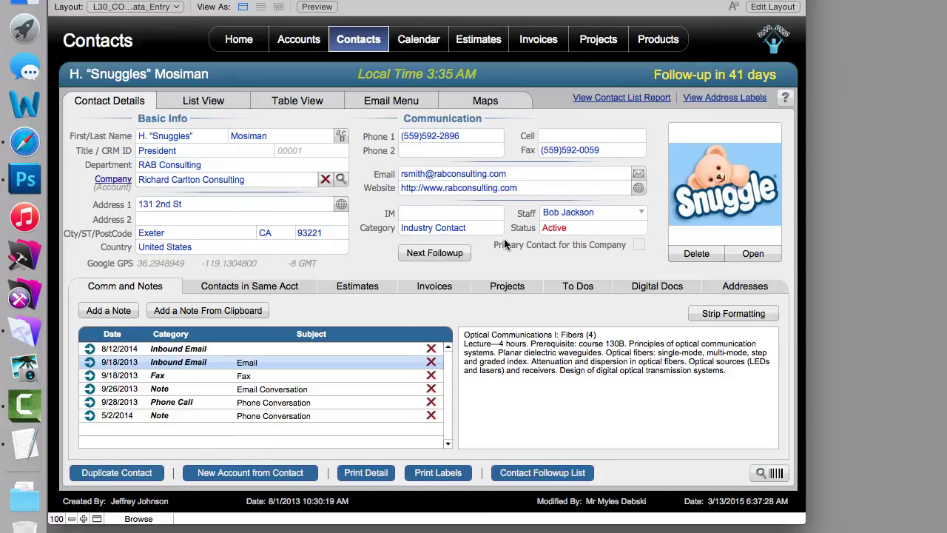
Inspect Category's word-count validation calculation and custom message without changing them
{"action": "key", "text": "shift+super+d"}
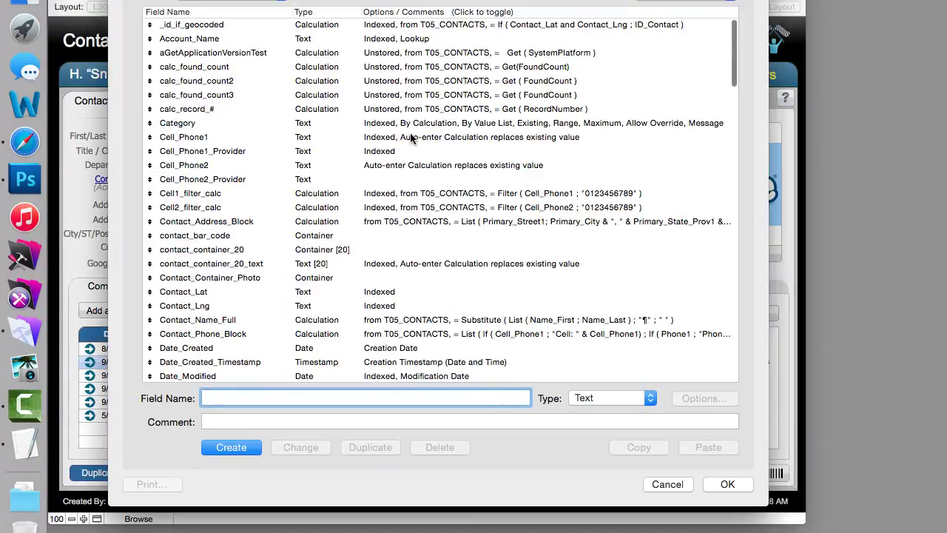
{"action": "double_click", "coordinate": [398, 125]}
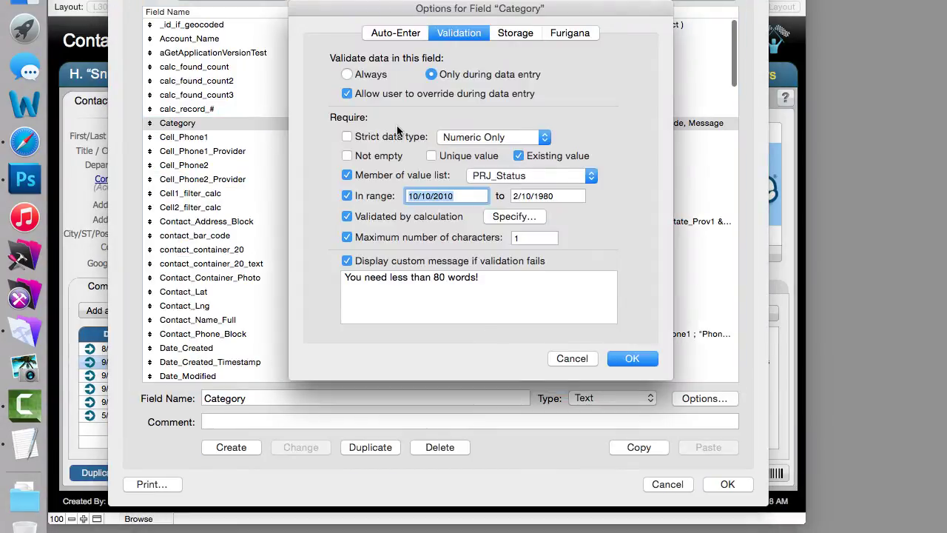
{"action": "left_click", "coordinate": [484, 280]}
{"action": "left_click", "coordinate": [513, 217]}
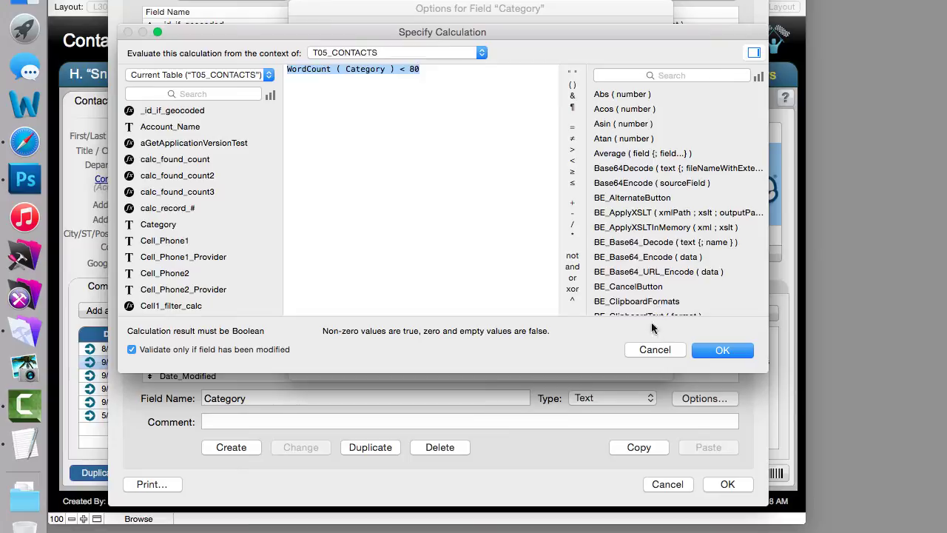
{"action": "left_click", "coordinate": [654, 350]}
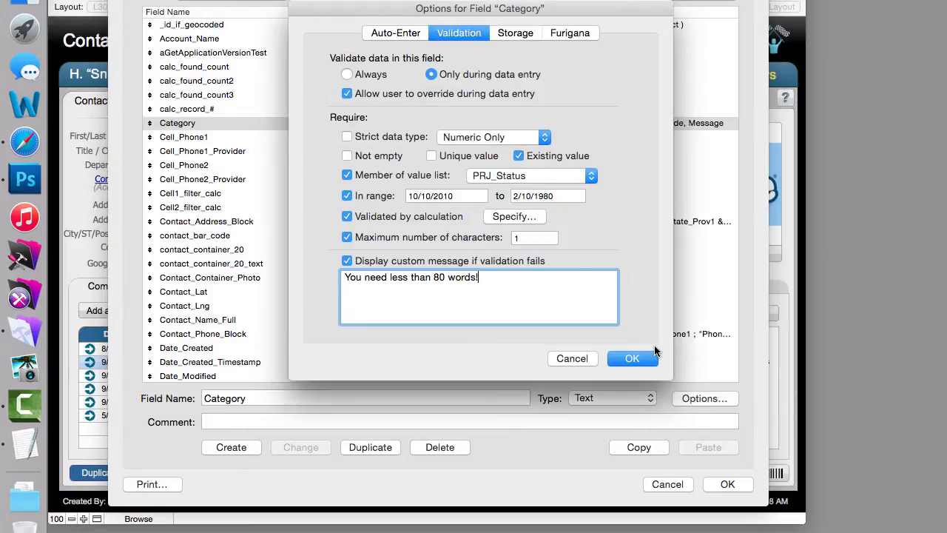
{"action": "left_click_drag", "start_coordinate": [528, 275], "coordinate": [258, 270]}
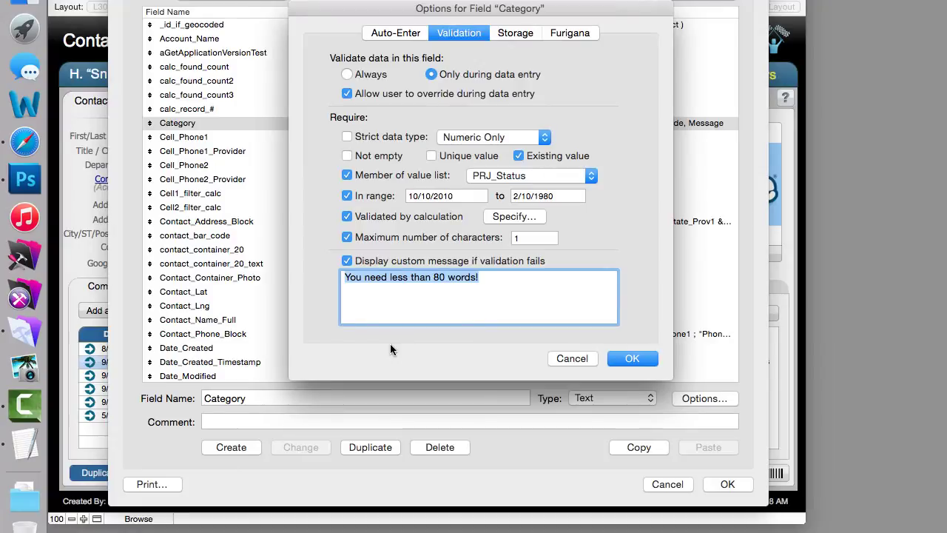
{"action": "left_click", "coordinate": [570, 363]}
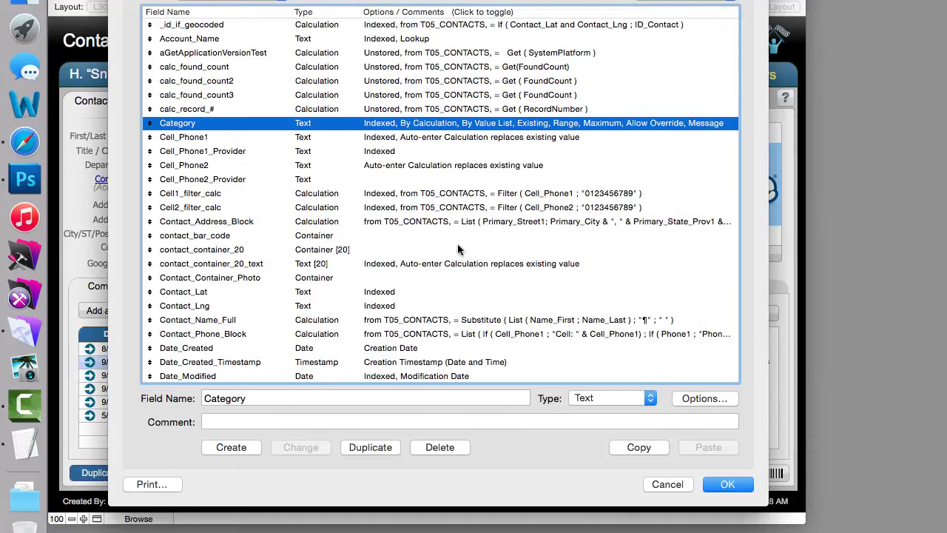
Give contact_bar_code Not empty validation with a maximum of 1 kilobyte
{"action": "double_click", "coordinate": [362, 236]}
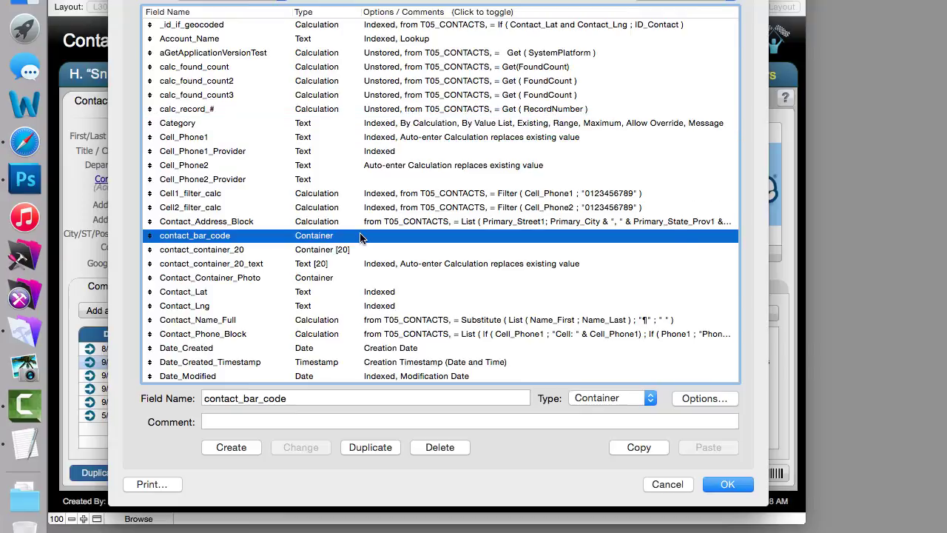
{"action": "key", "text": "Escape"}
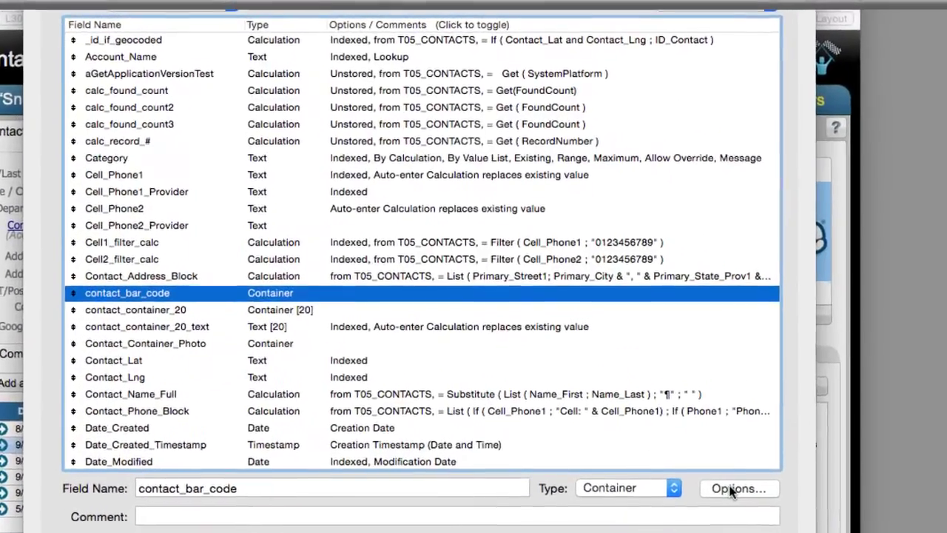
{"action": "left_click", "coordinate": [739, 510]}
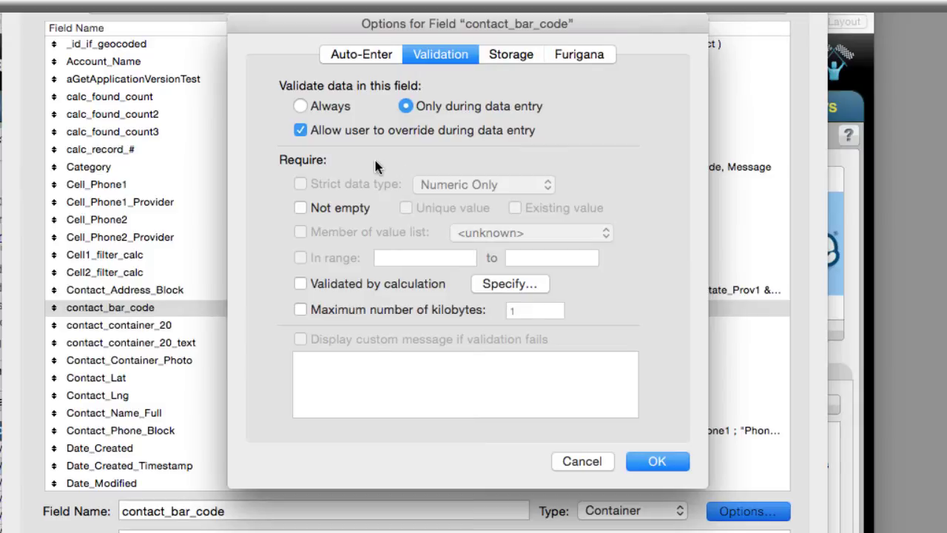
{"action": "left_click", "coordinate": [335, 211]}
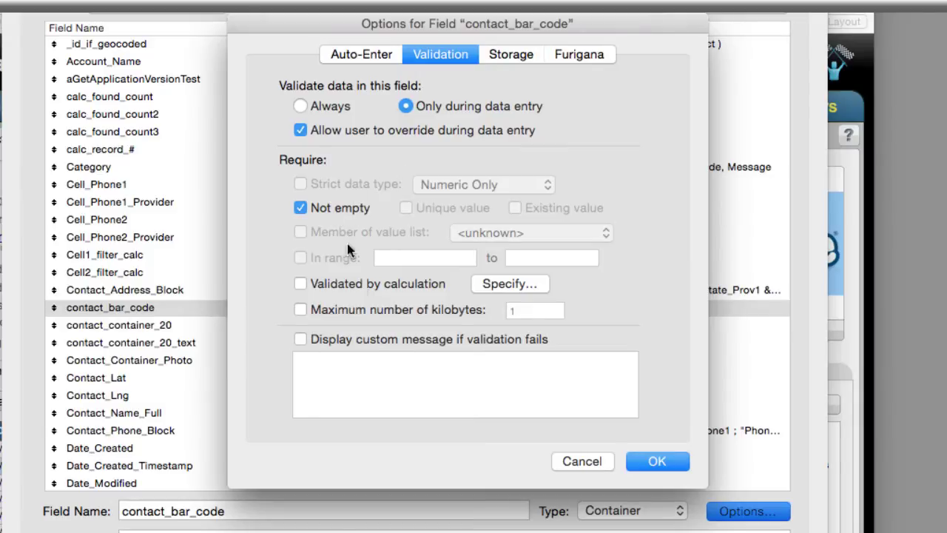
{"action": "left_click", "coordinate": [436, 311]}
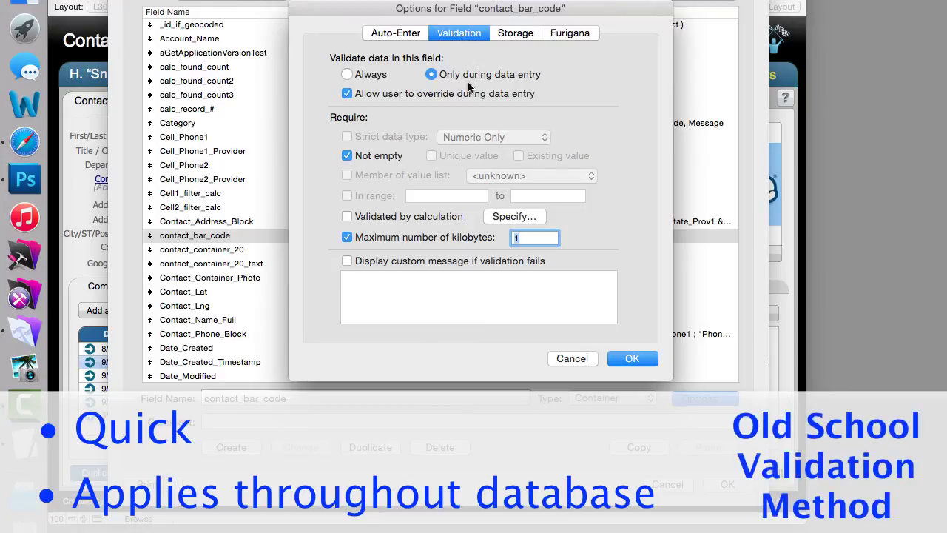
{"action": "left_click", "coordinate": [567, 360]}
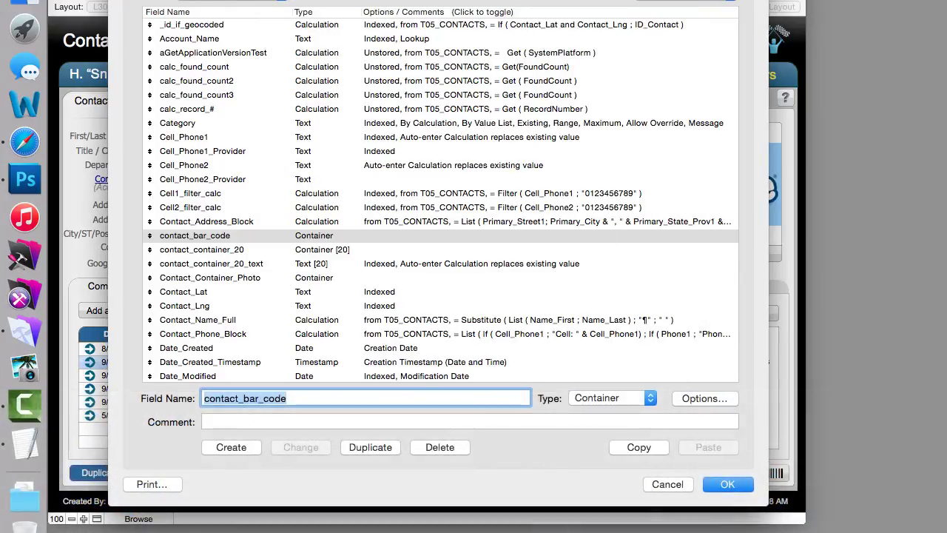